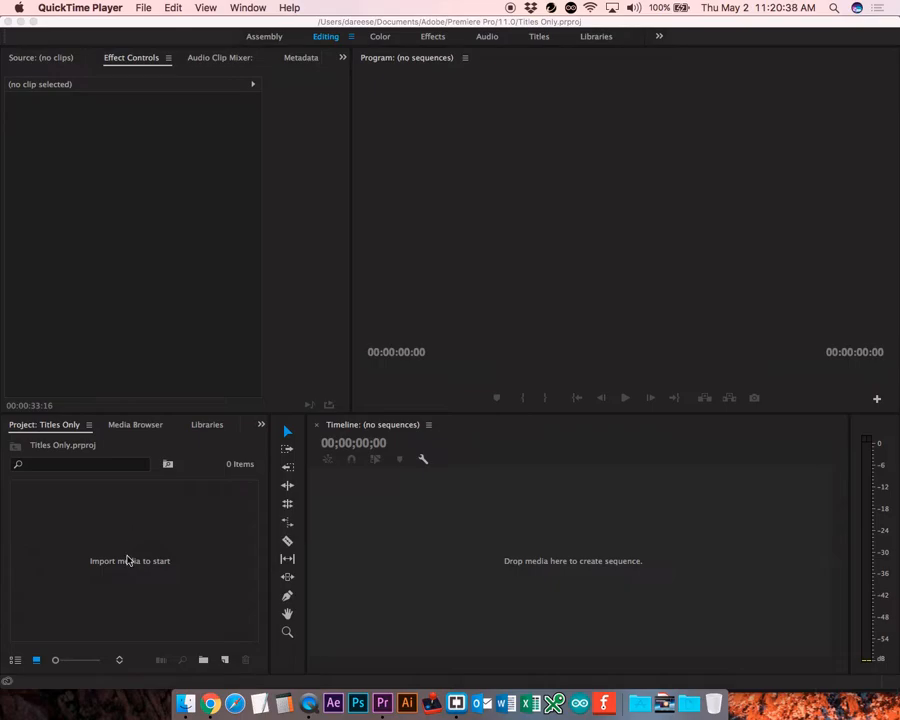
# Import "One Shot- Brandon Semenuk's unReal Segment.mp4" and "Foreground Pop Layer Masks.mp4" from the Desktop into the project.
pyautogui.doubleClick(129, 558)
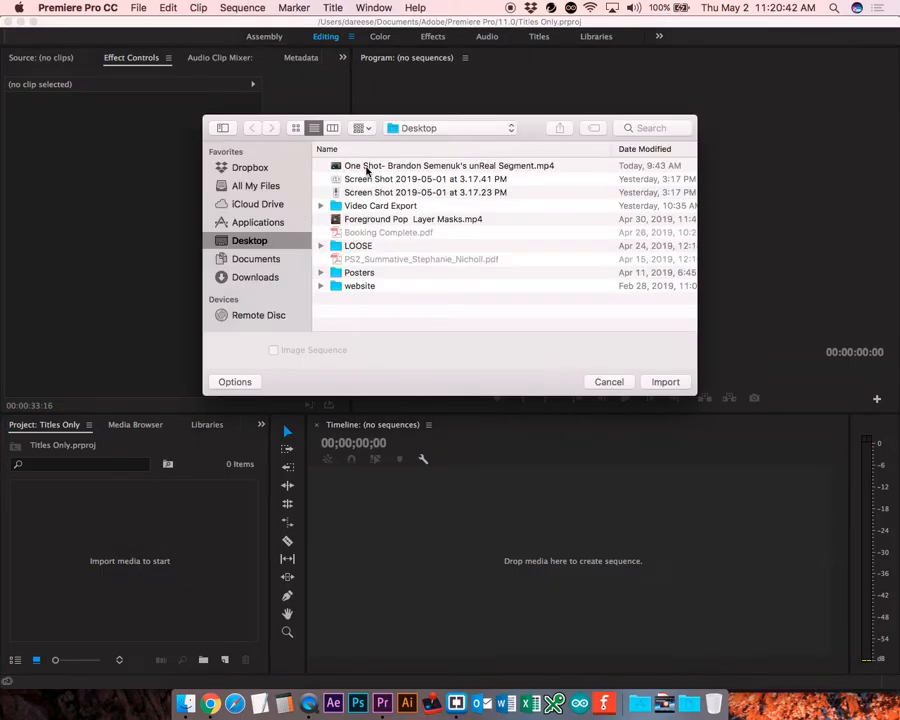
pyautogui.click(367, 168)
pyautogui.click(660, 381)
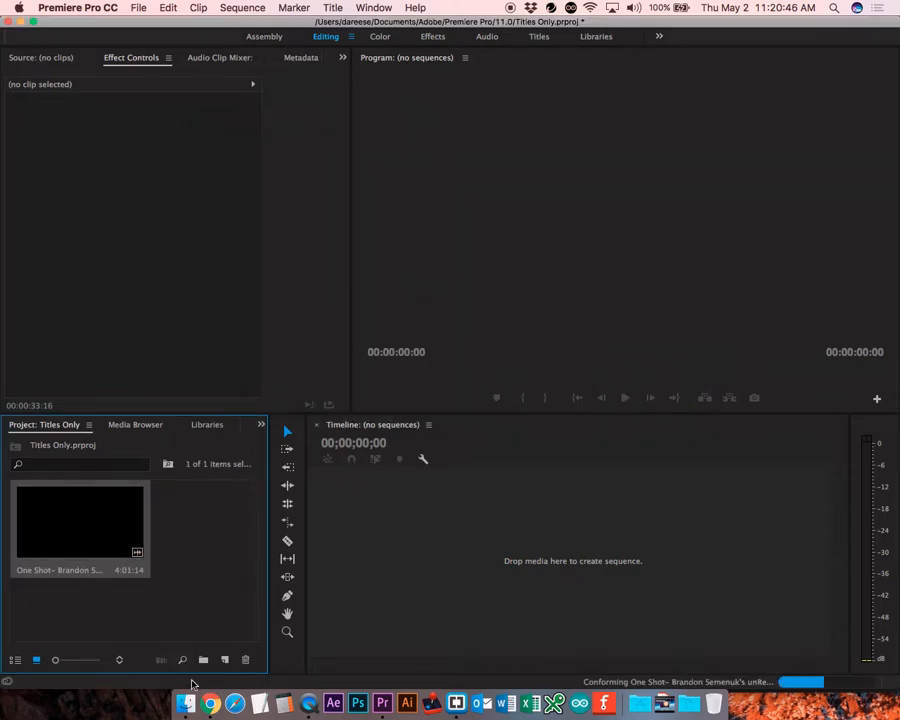
pyautogui.click(192, 578)
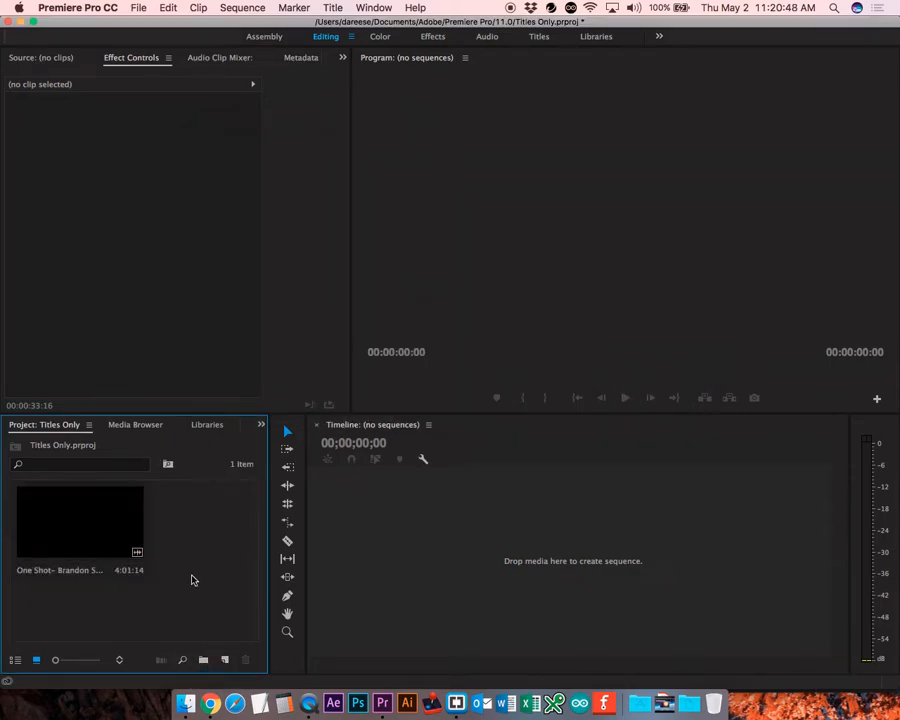
pyautogui.doubleClick(214, 639)
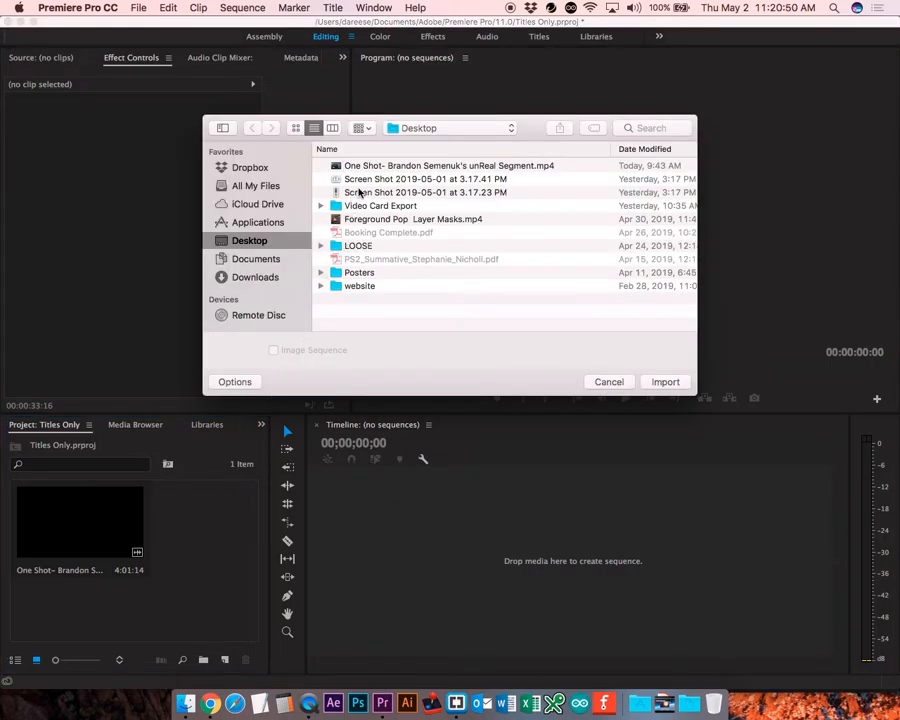
pyautogui.click(370, 220)
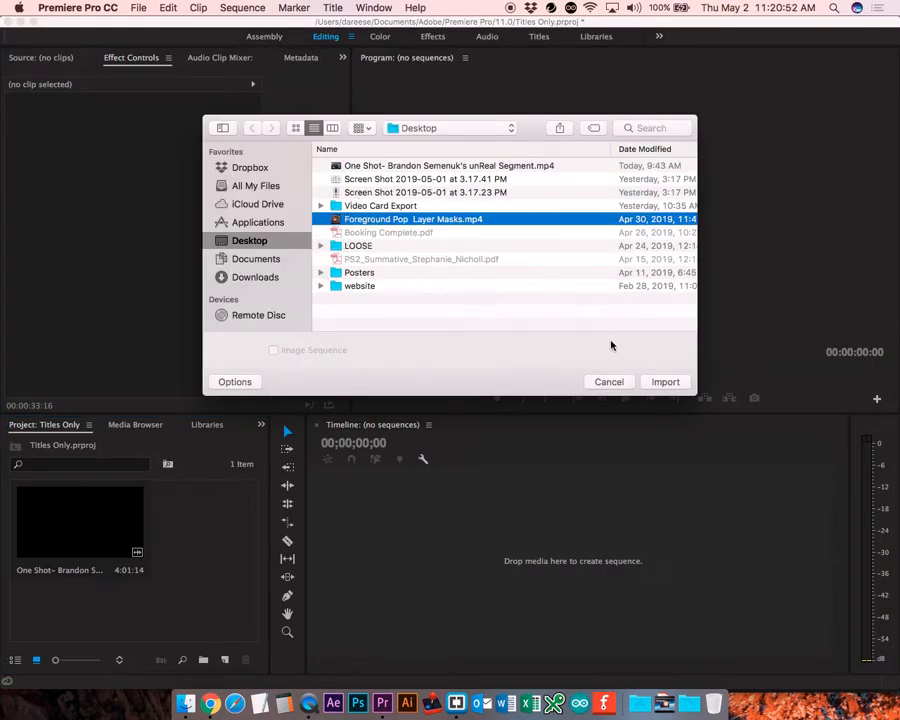
pyautogui.click(665, 381)
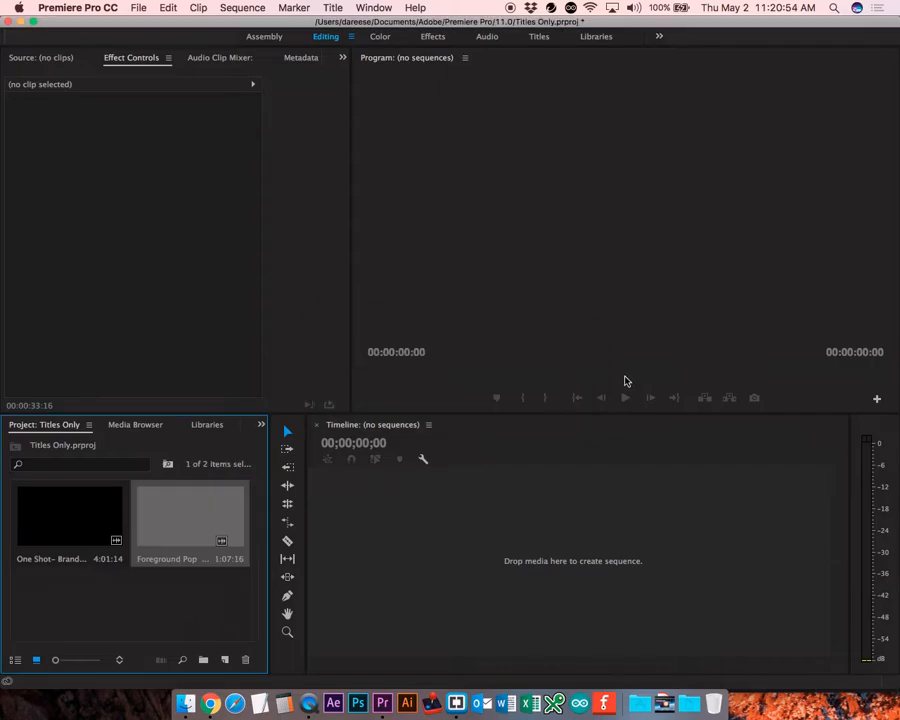
# Create a sequence from the One Shot clip and place the Foreground Pop clip on track V3 over its middle part.
pyautogui.moveTo(82, 521); pyautogui.dragTo(388, 544)
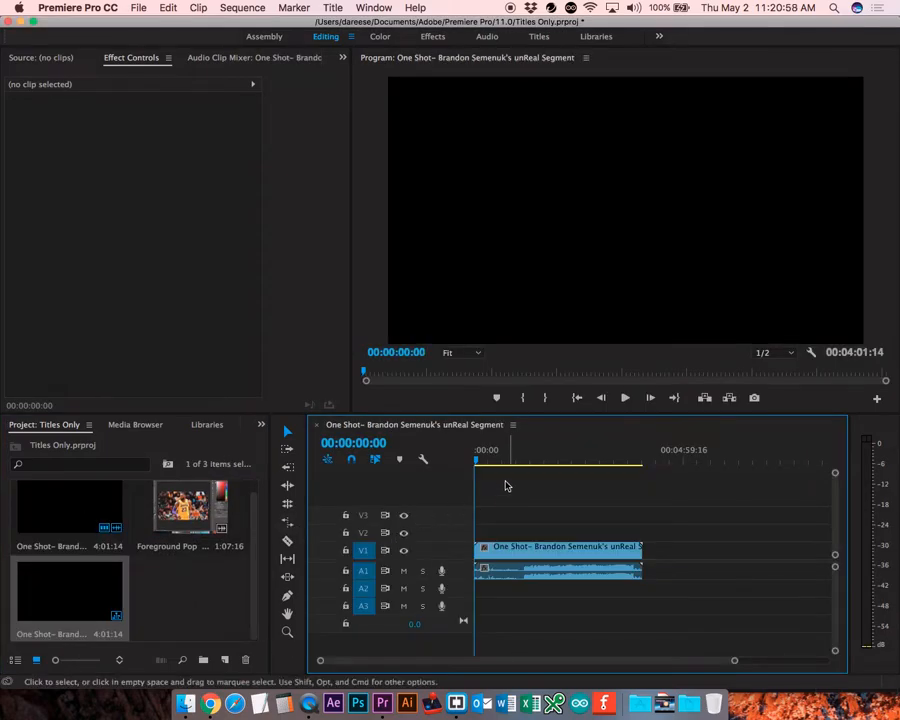
pyautogui.moveTo(479, 466); pyautogui.dragTo(455, 478)
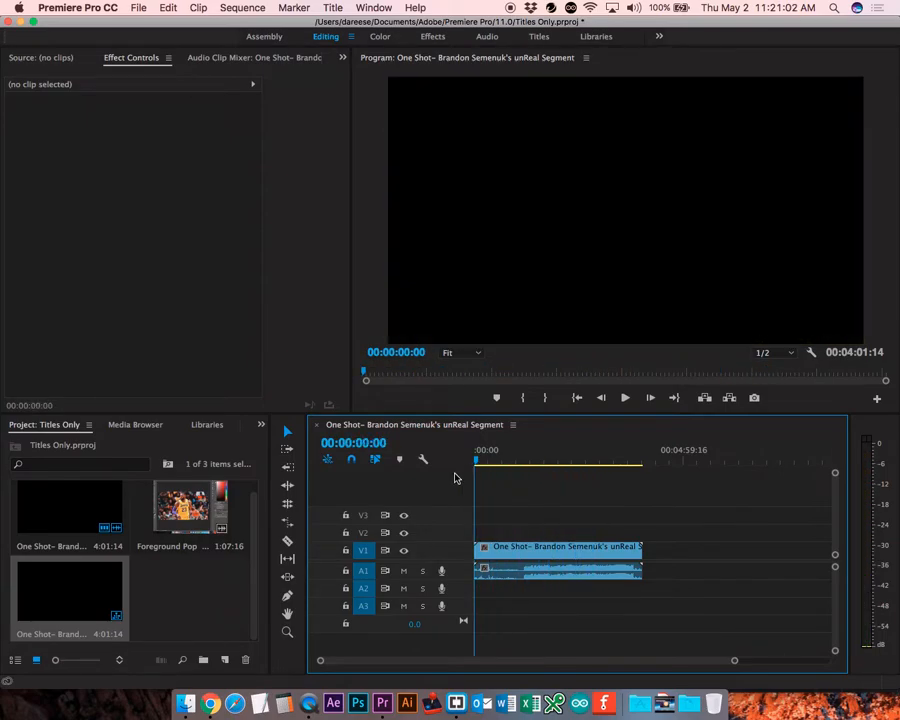
pyautogui.moveTo(183, 515); pyautogui.dragTo(538, 519)
# At 00:01:51:18, scale the Foreground Pop clip down to about 44% and position it in the upper-right corner of the video frame.
pyautogui.moveTo(478, 463); pyautogui.dragTo(552, 466)
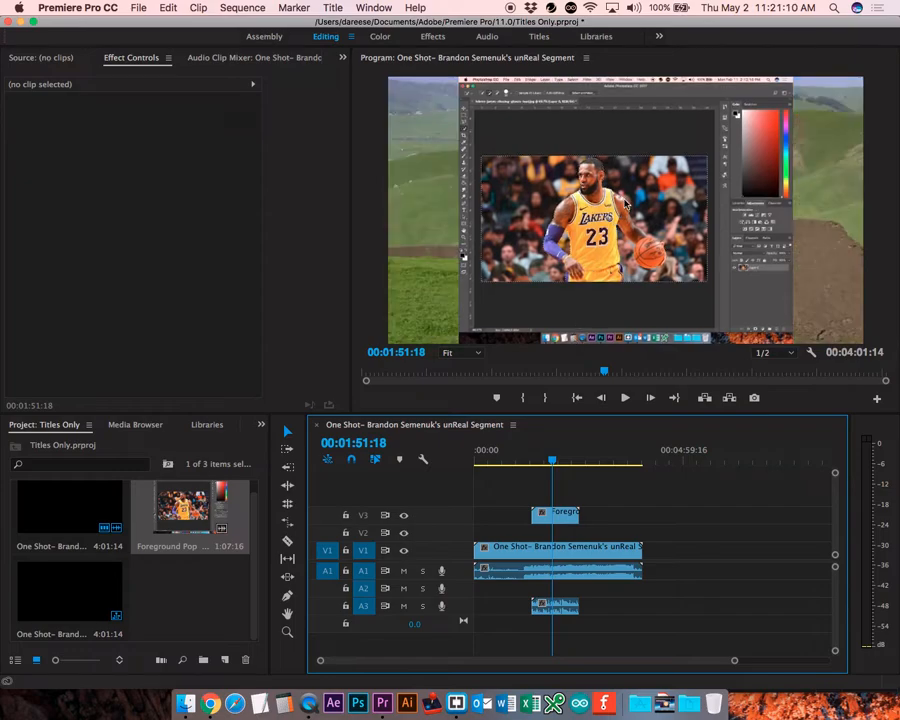
pyautogui.click(627, 196)
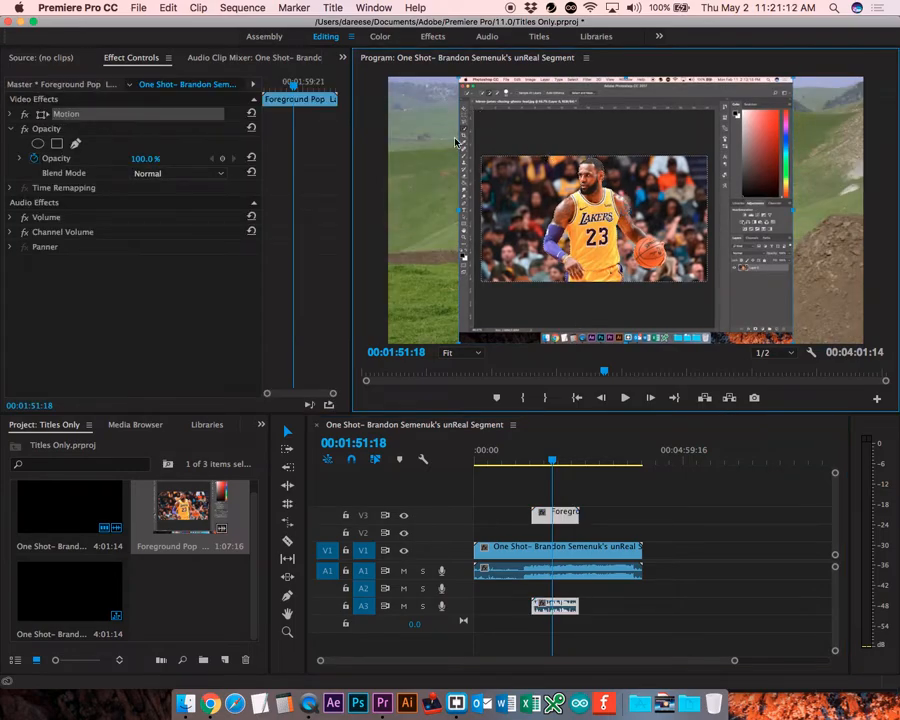
pyautogui.moveTo(458, 78); pyautogui.dragTo(548, 152)
pyautogui.moveTo(612, 179); pyautogui.dragTo(765, 112)
pyautogui.click(618, 150)
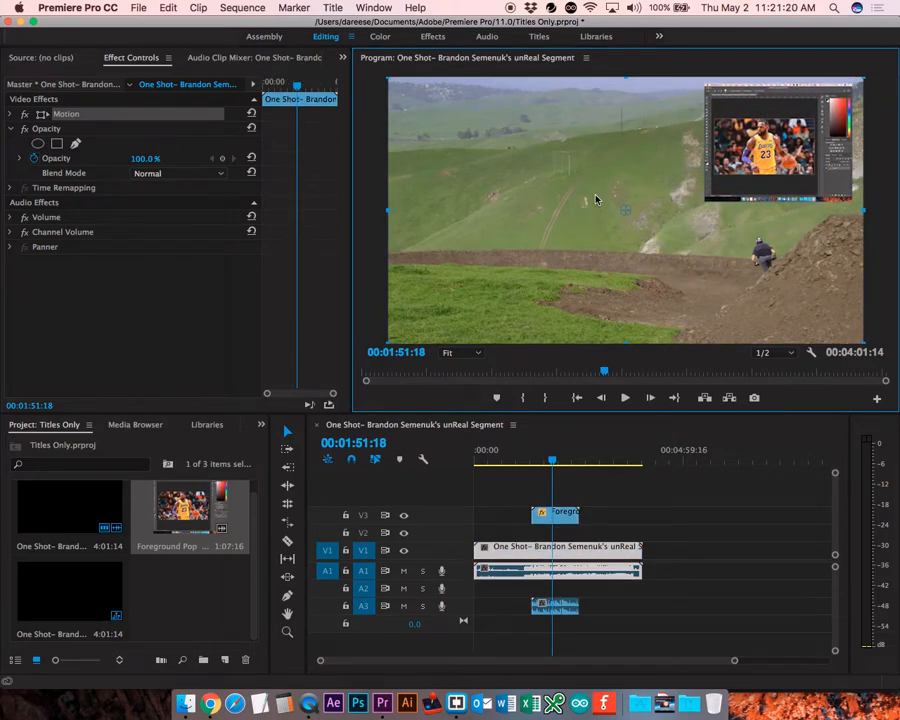
# Create a title reading "Pay Attention!" in a text box about 689 by 328, and place it at the start of track V2.
pyautogui.click(225, 660)
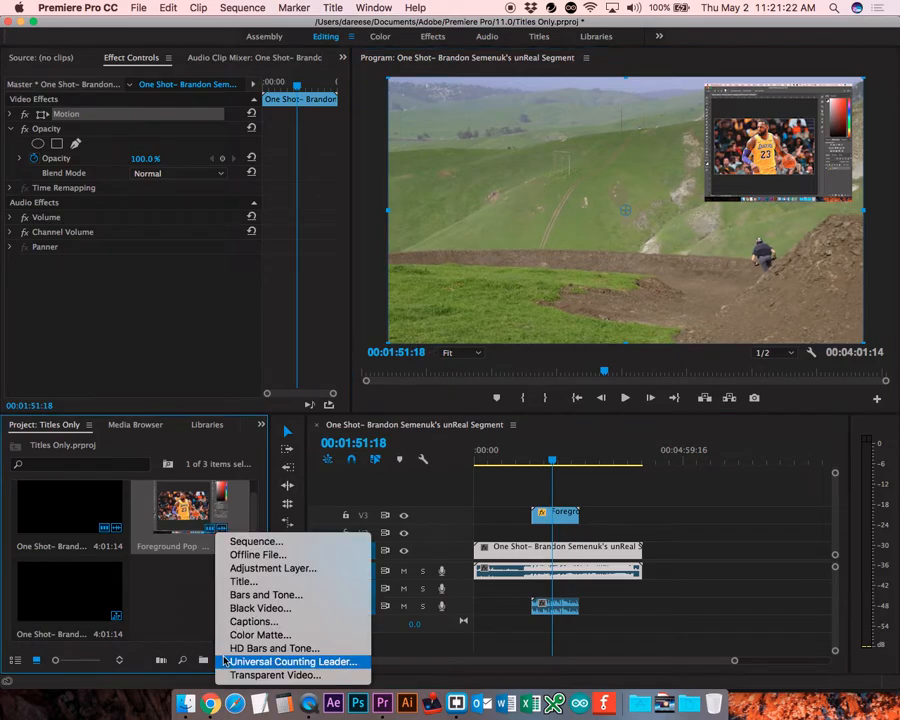
pyautogui.click(239, 585)
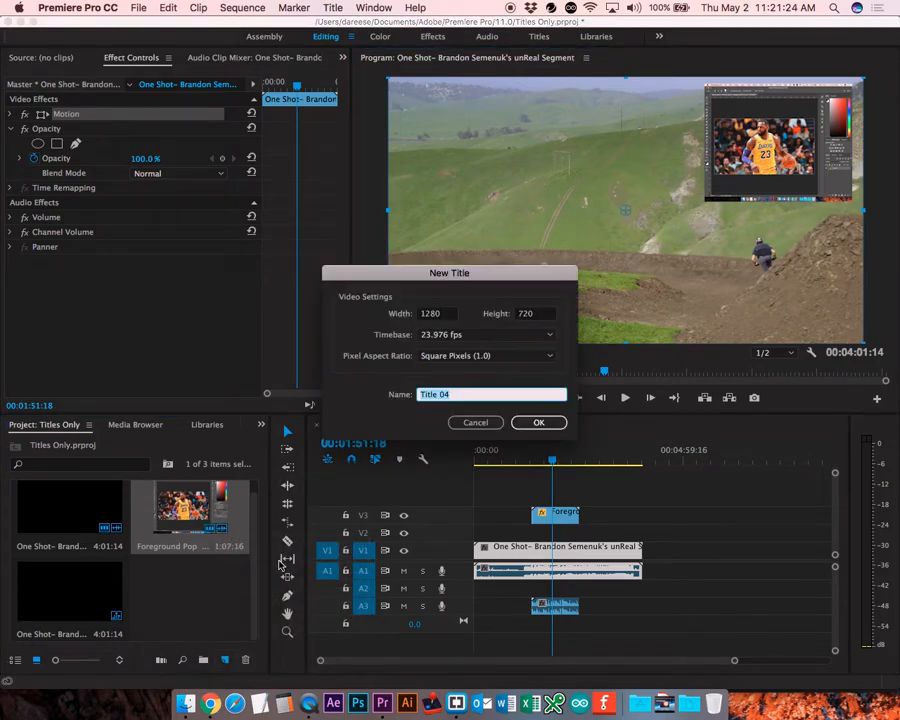
pyautogui.click(538, 423)
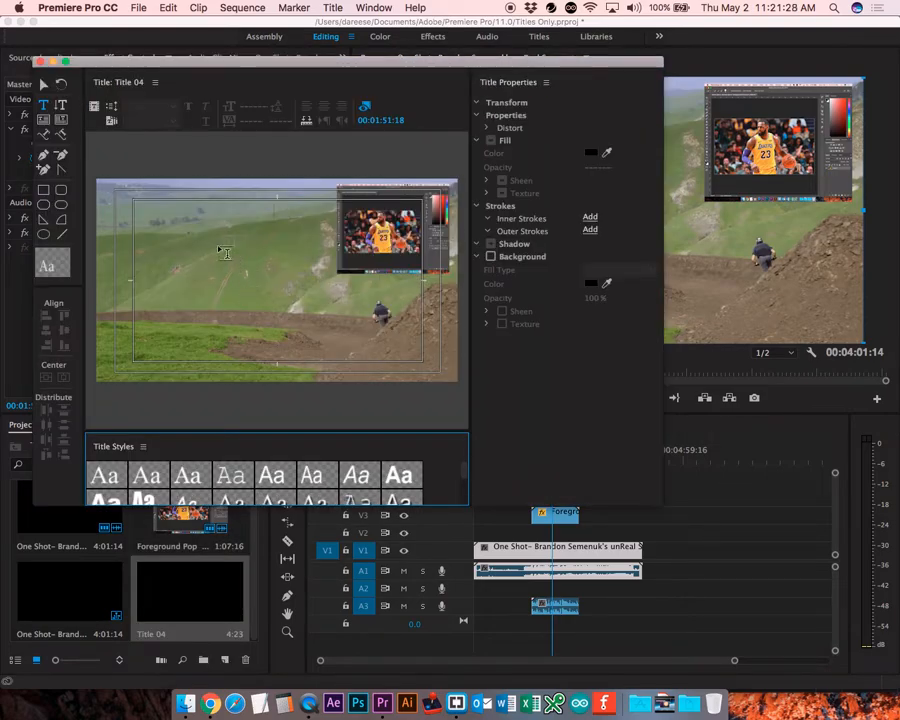
pyautogui.moveTo(176, 222); pyautogui.dragTo(372, 316)
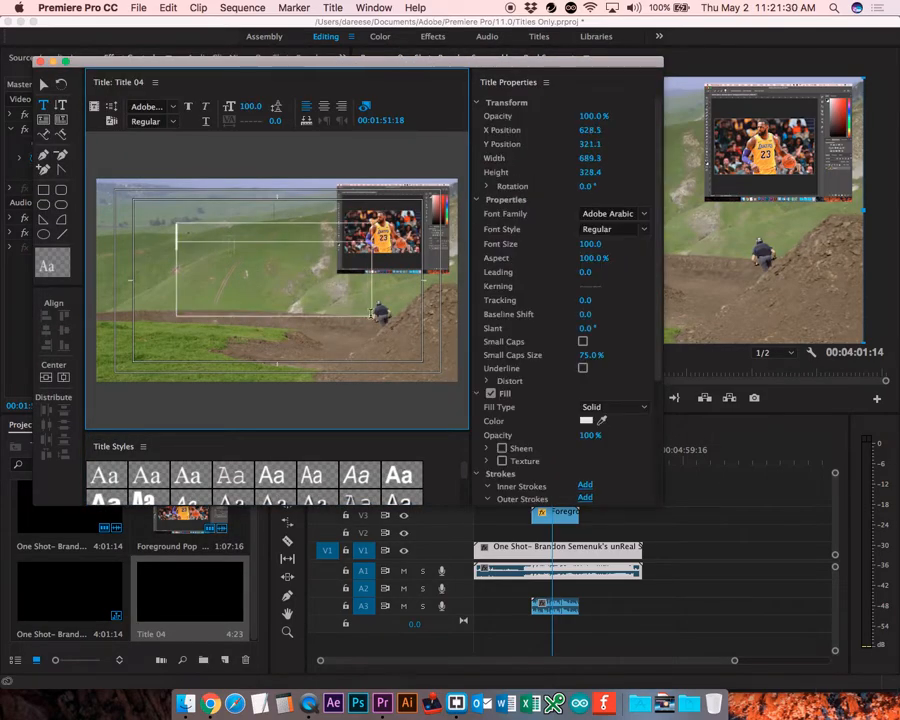
pyautogui.write('Pay Att')
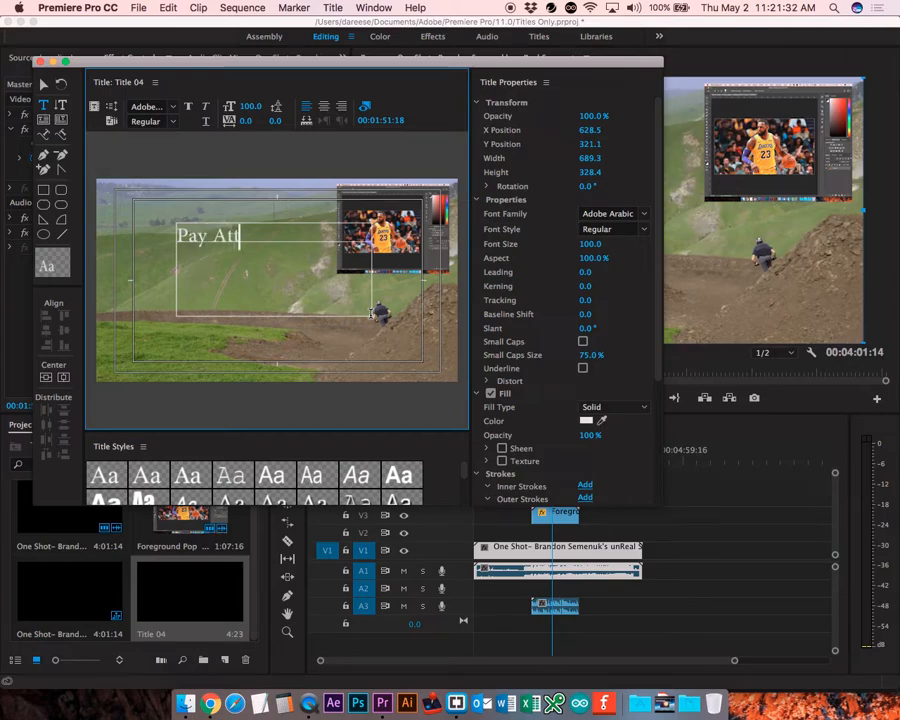
pyautogui.write('ention!')
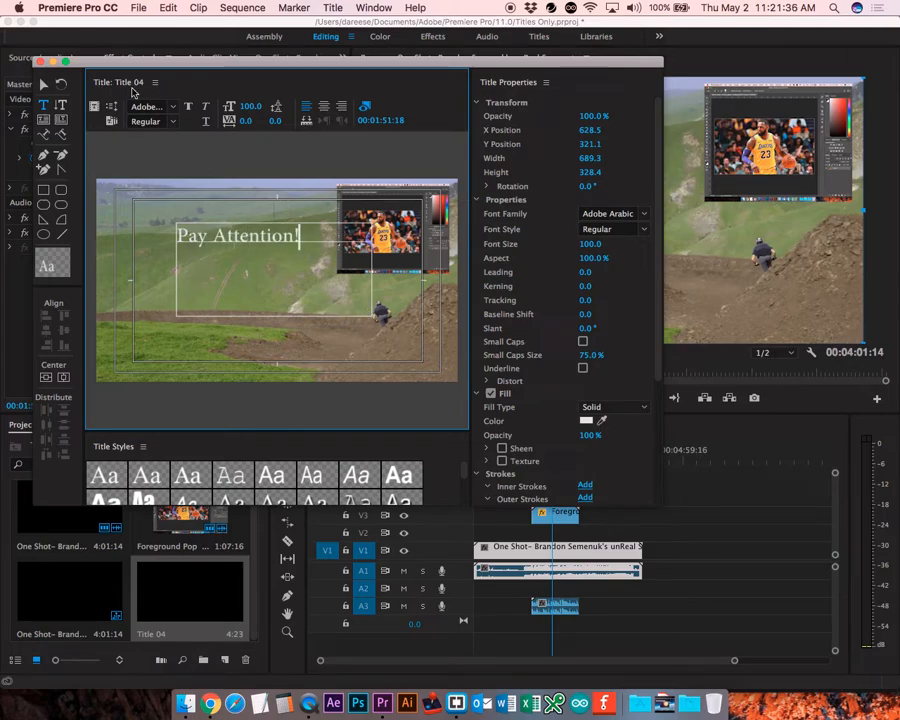
pyautogui.click(42, 62)
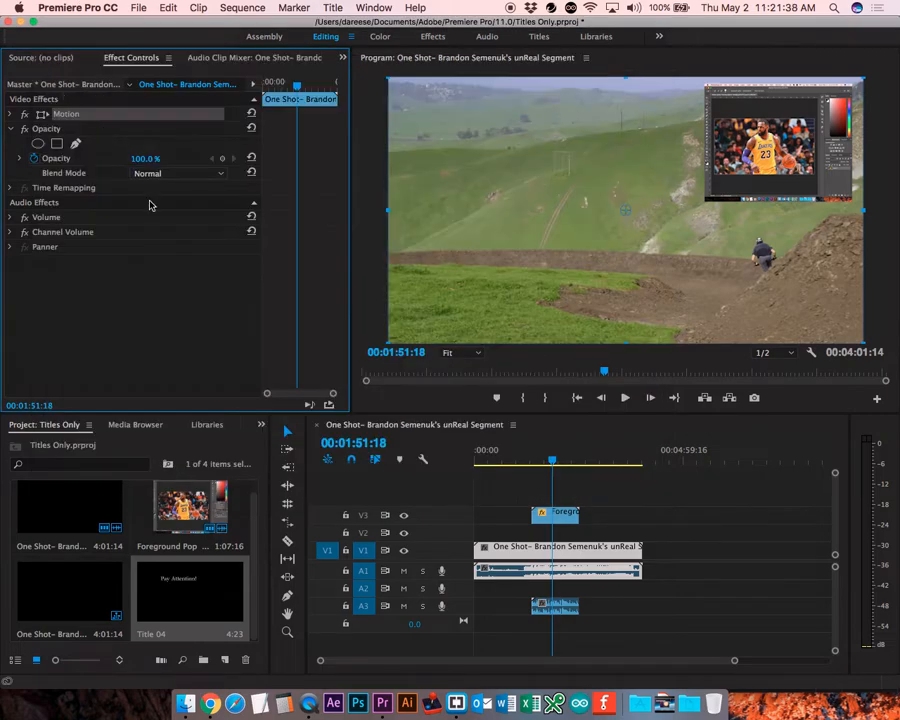
pyautogui.moveTo(192, 597); pyautogui.dragTo(474, 532)
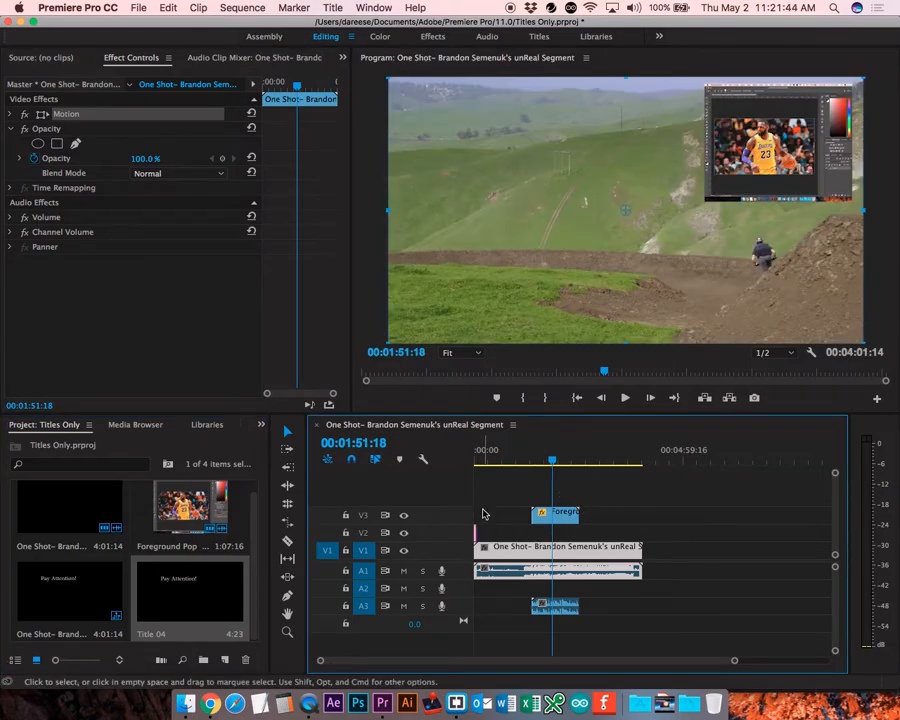
# Select the Foreground Pop clip on V3 and expand its Motion properties in Effect Controls.
pyautogui.click(771, 166)
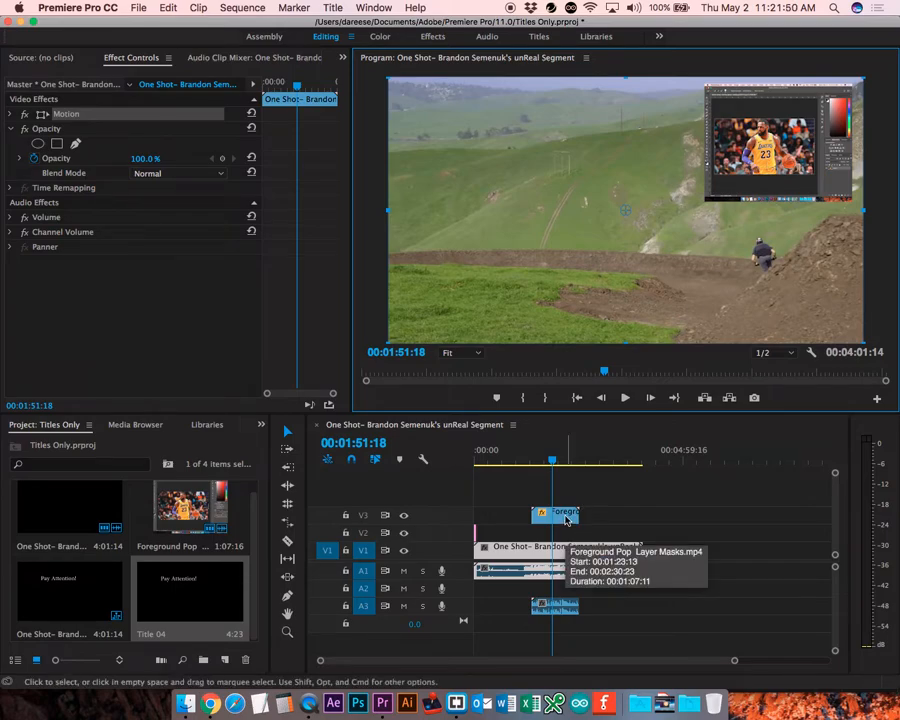
pyautogui.click(566, 518)
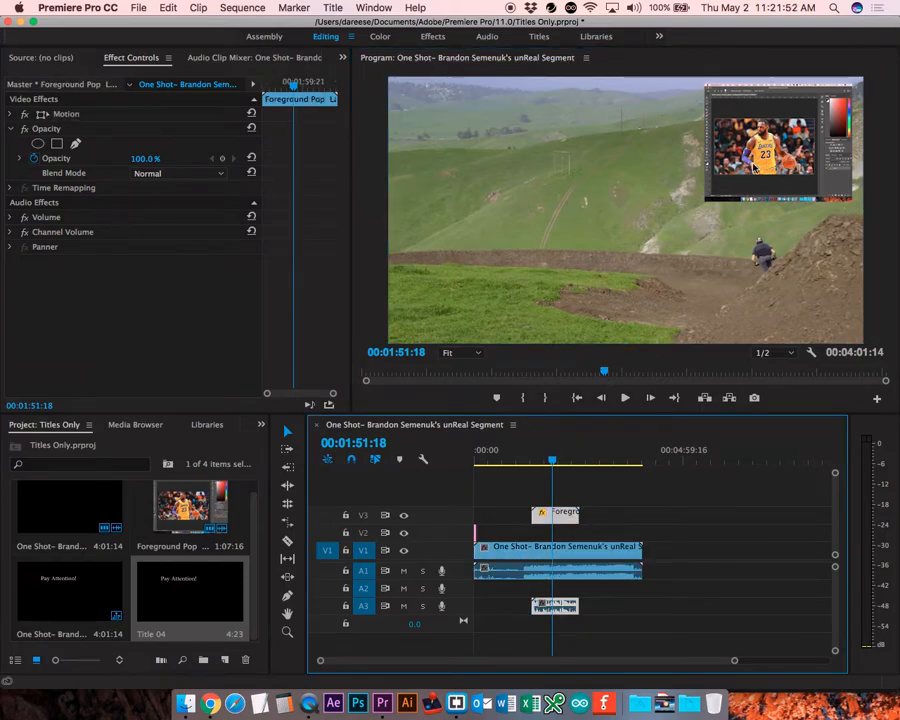
pyautogui.click(755, 158)
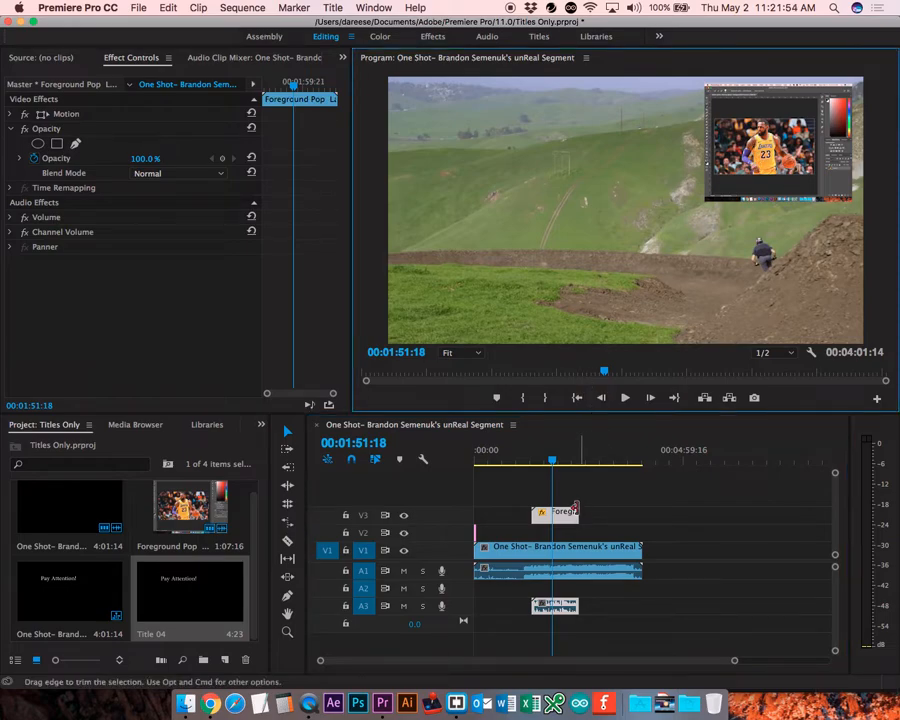
pyautogui.click(568, 517)
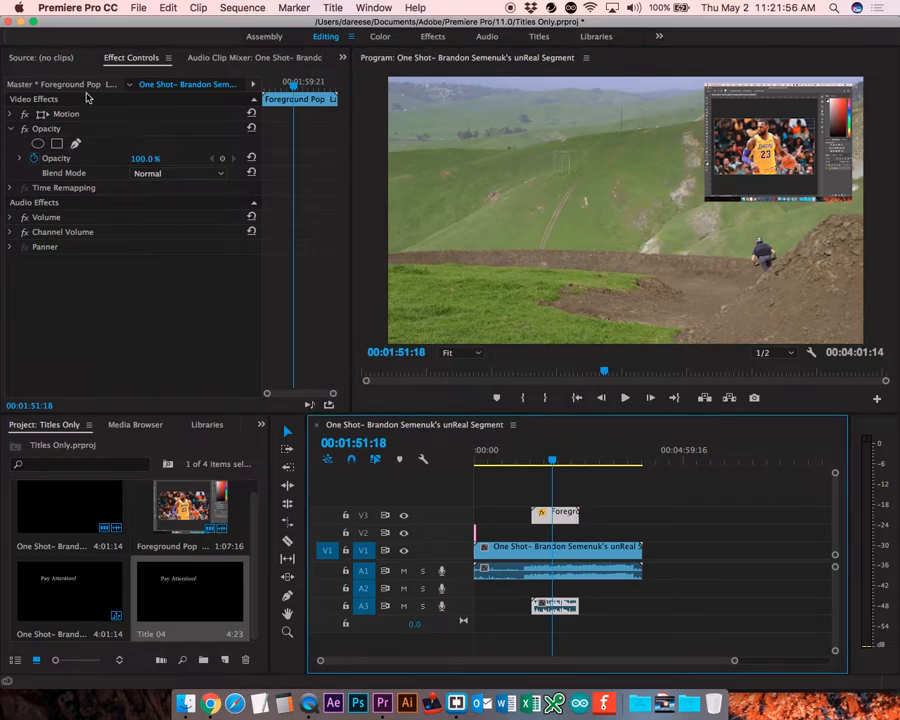
pyautogui.click(42, 58)
pyautogui.click(124, 58)
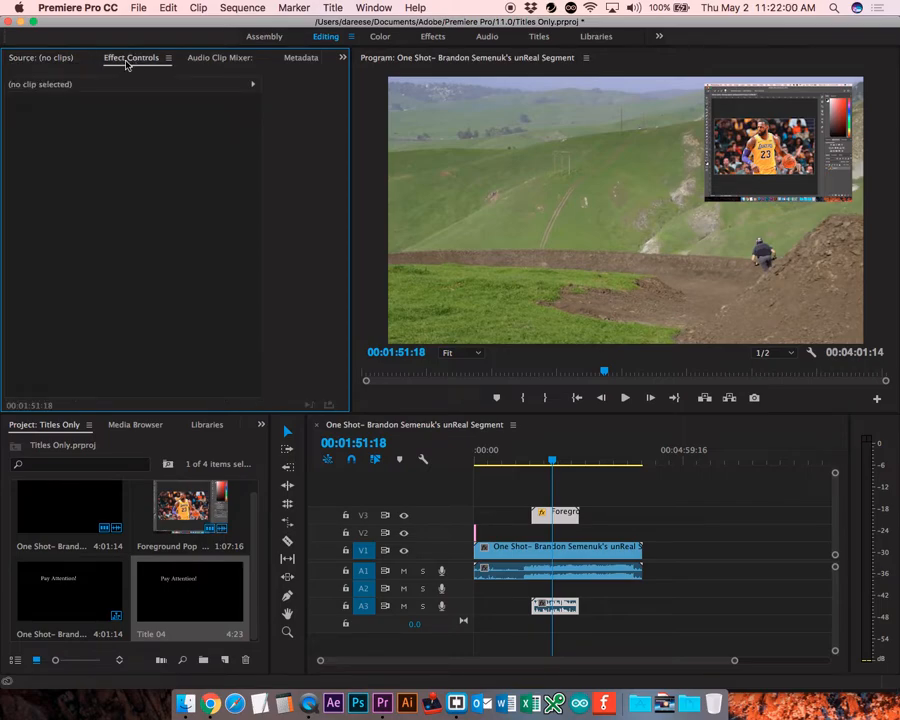
pyautogui.click(541, 513)
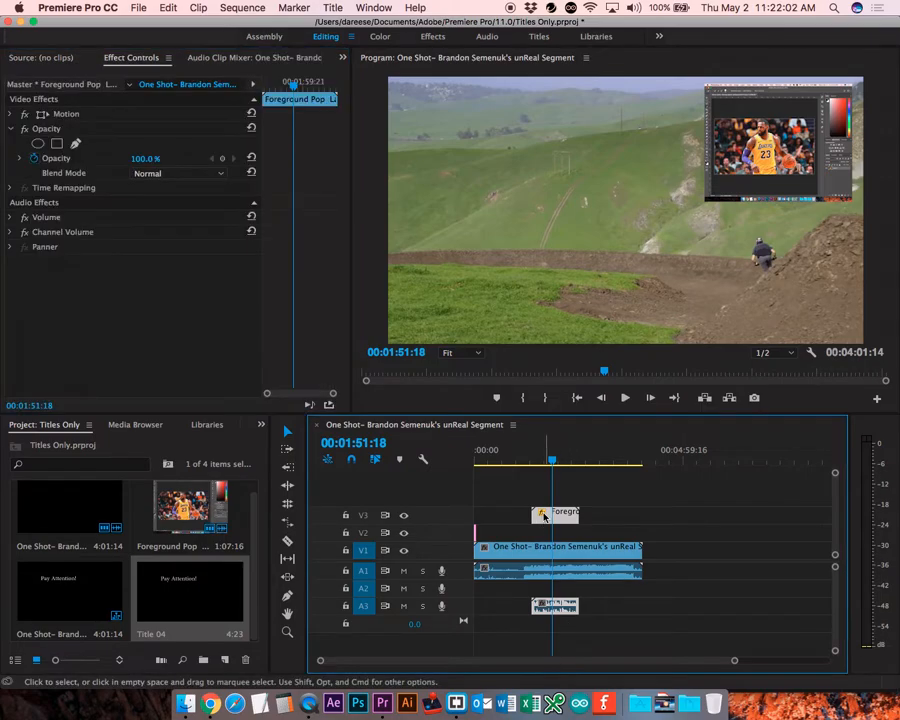
pyautogui.click(10, 114)
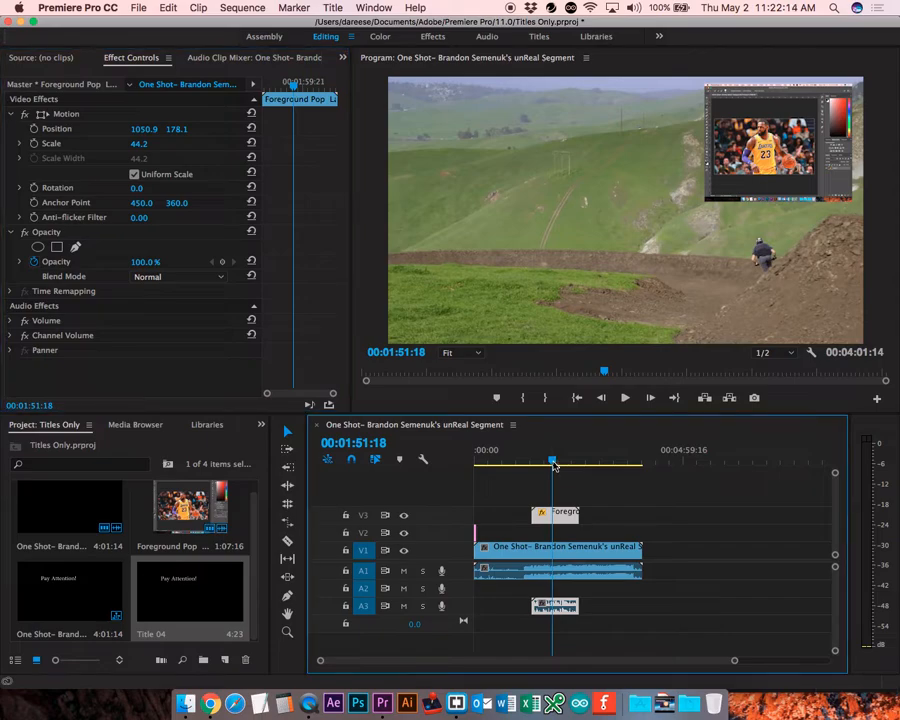
# Enable Position keyframing for the Foreground Pop clip with a first keyframe at 00:01:26:14.
pyautogui.moveTo(541, 463); pyautogui.dragTo(534, 463)
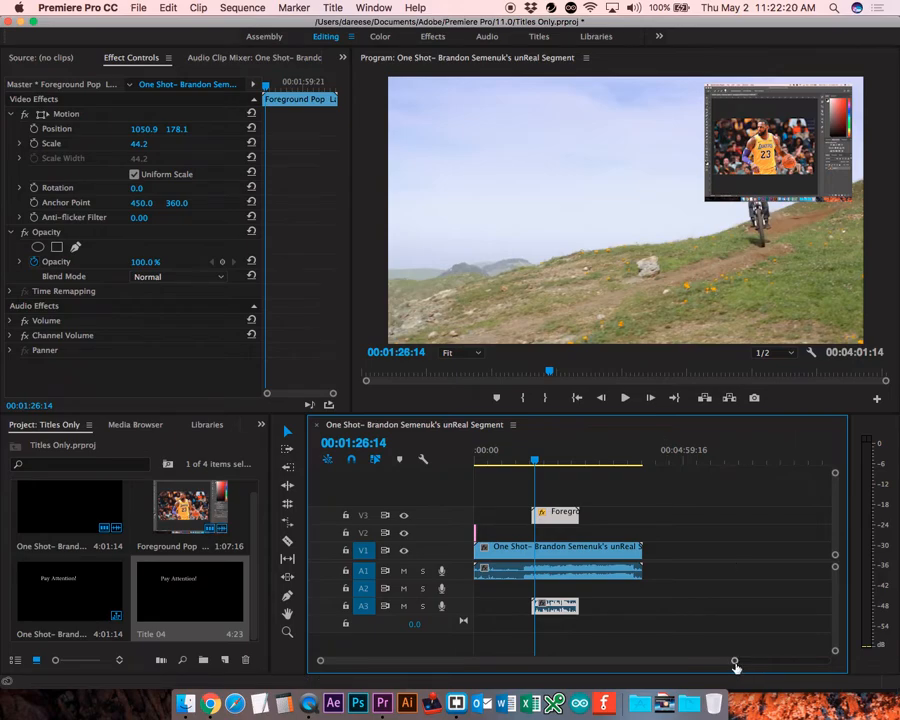
pyautogui.moveTo(735, 666); pyautogui.dragTo(588, 661)
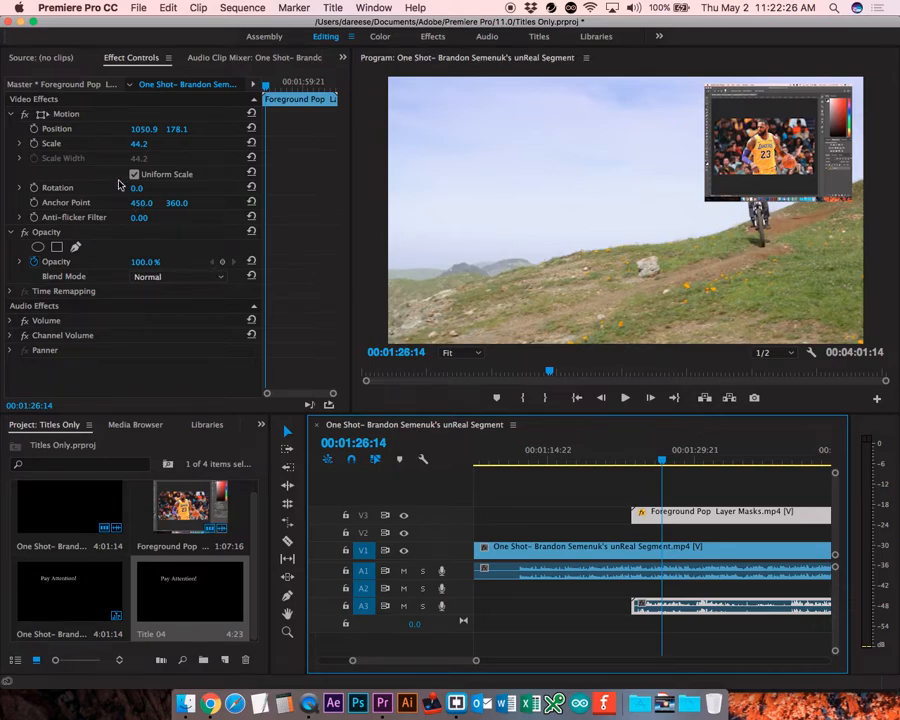
pyautogui.click(34, 130)
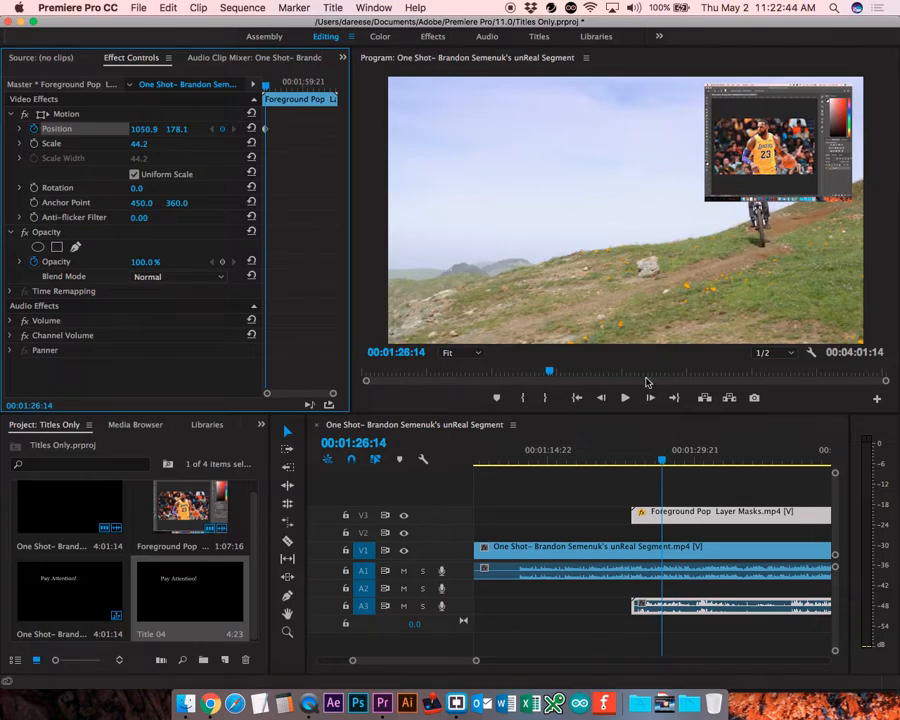
# Add a Position keyframe at the start of the Foreground Pop clip with a horizontal value of 811.9.
pyautogui.moveTo(661, 461); pyautogui.dragTo(632, 466)
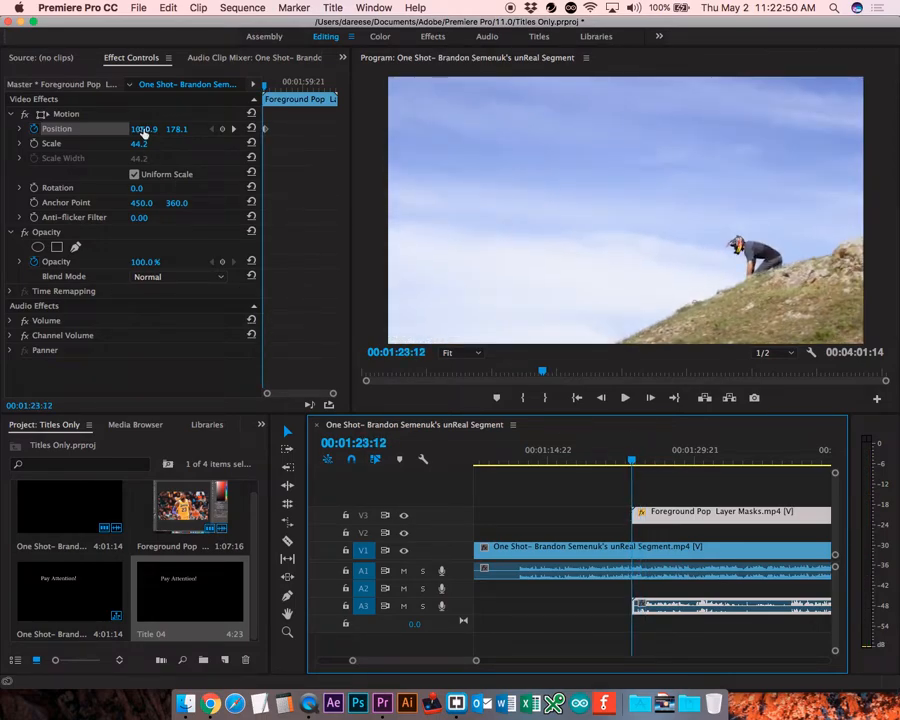
pyautogui.moveTo(144, 129)
pyautogui.mouseDown()
pyautogui.moveTo(107, 129)
pyautogui.moveTo(144, 129)
pyautogui.mouseUp()
pyautogui.click(632, 460)
# At 00:01:23:17, set the Foreground Pop clip's Position to -300 horizontally and 0 vertically.
pyautogui.moveTo(632, 460); pyautogui.dragTo(634, 461)
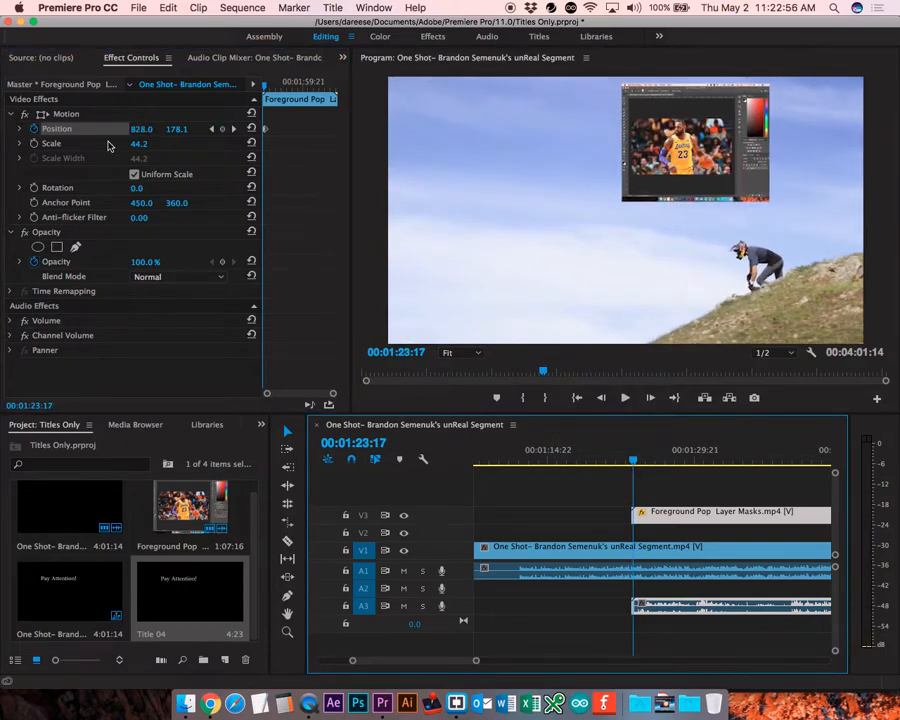
pyautogui.click(143, 129)
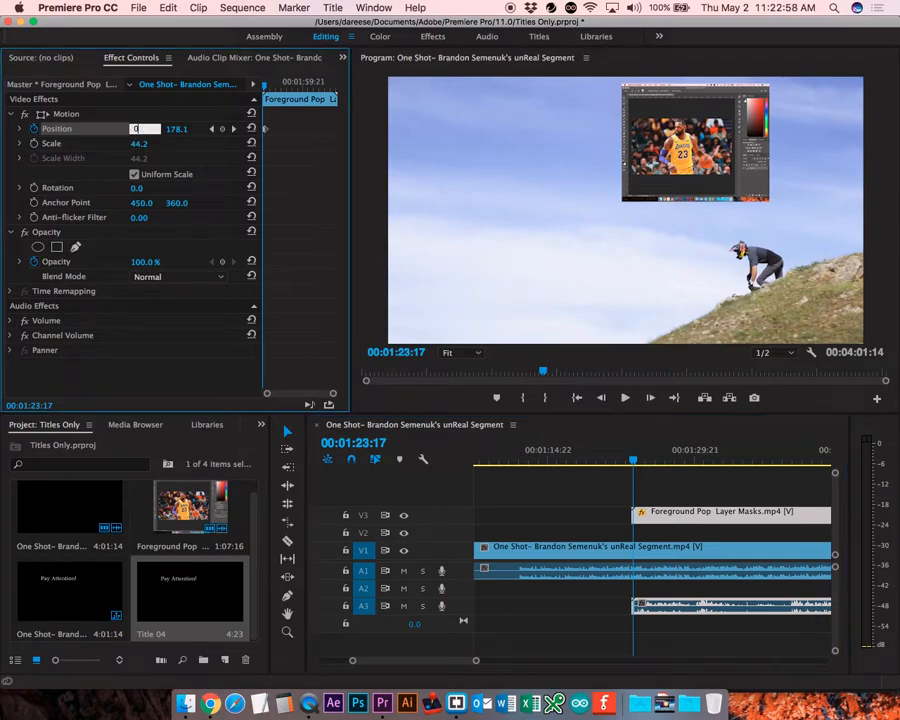
pyautogui.write('0')
pyautogui.press('Return')
pyautogui.moveTo(134, 129); pyautogui.dragTo(147, 130)
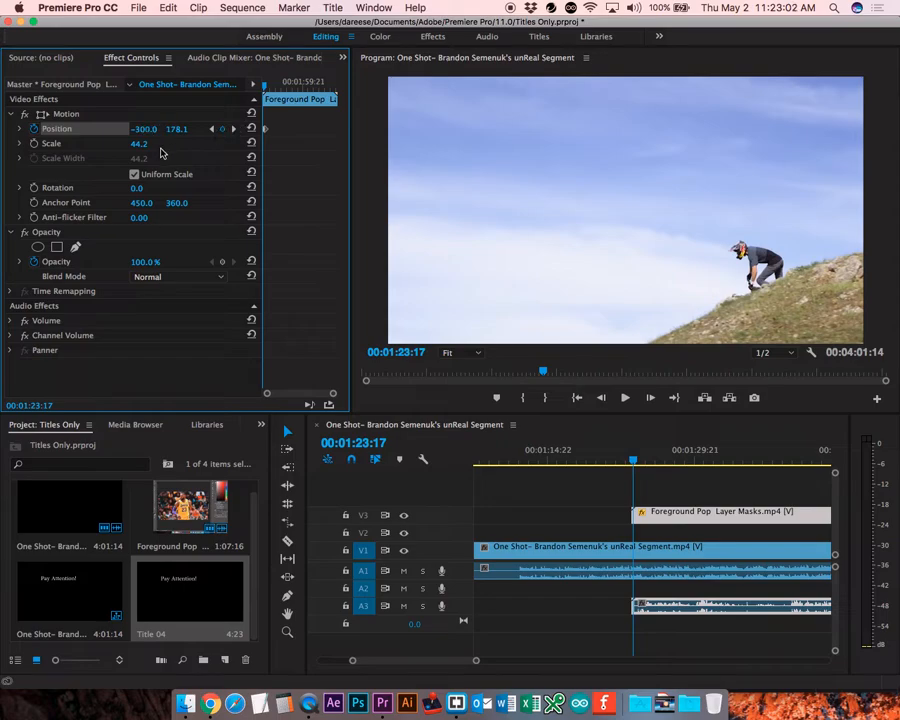
pyautogui.click(177, 129)
pyautogui.write('0')
pyautogui.press('Return')
# Play the sequence from just before the Foreground Pop clip to preview its position animation.
pyautogui.moveTo(632, 461)
pyautogui.mouseDown()
pyautogui.moveTo(666, 462)
pyautogui.moveTo(628, 462)
pyautogui.mouseUp()
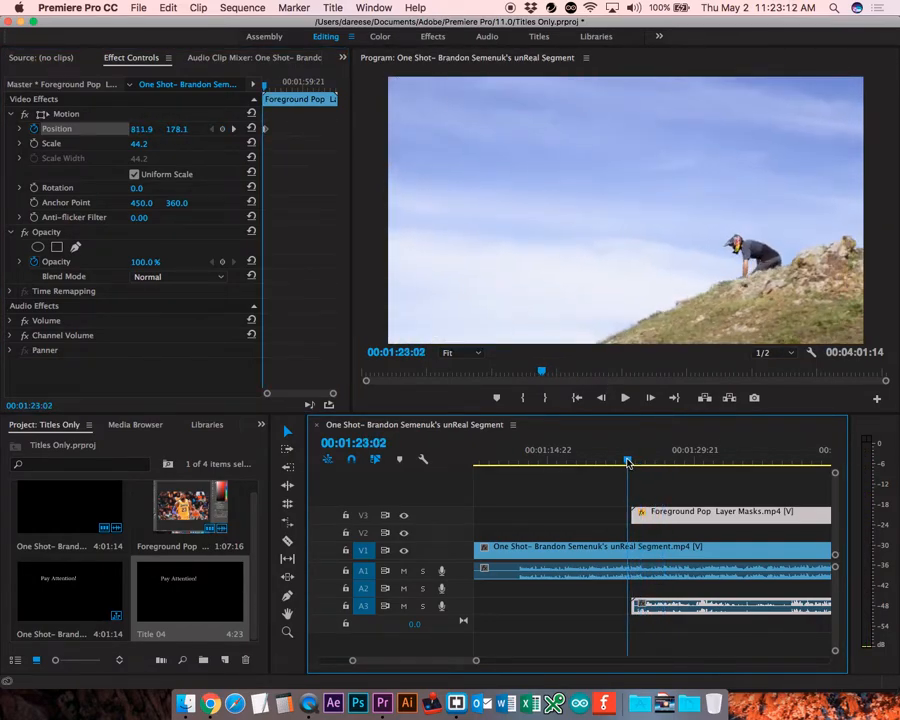
pyautogui.press('space')
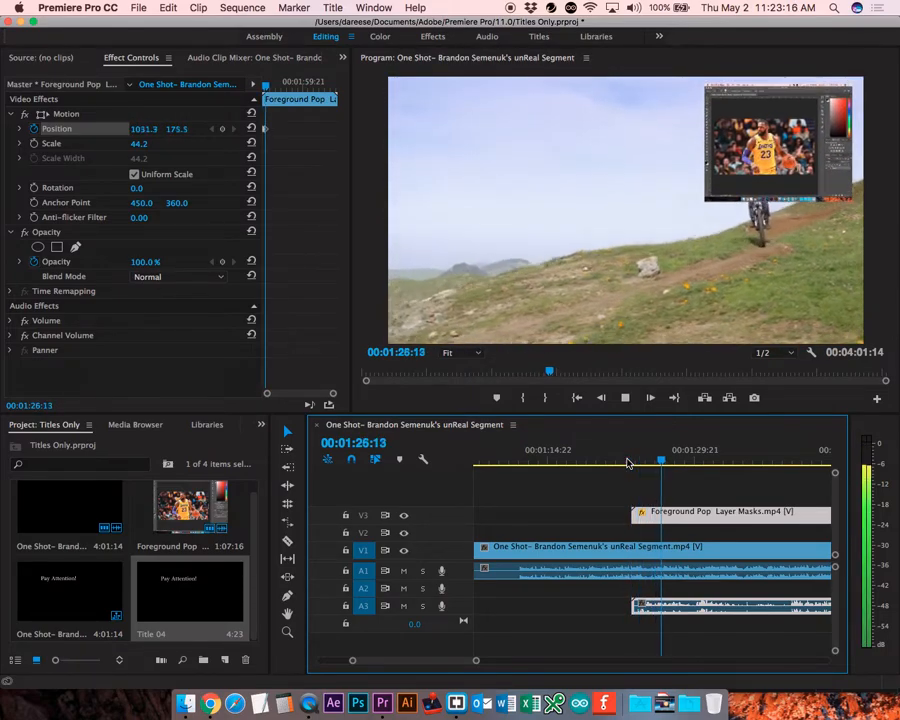
# Stop playback, select the Title 04 clip, and return the playhead to the start of the sequence at 00:00:00:00.
pyautogui.press('space')
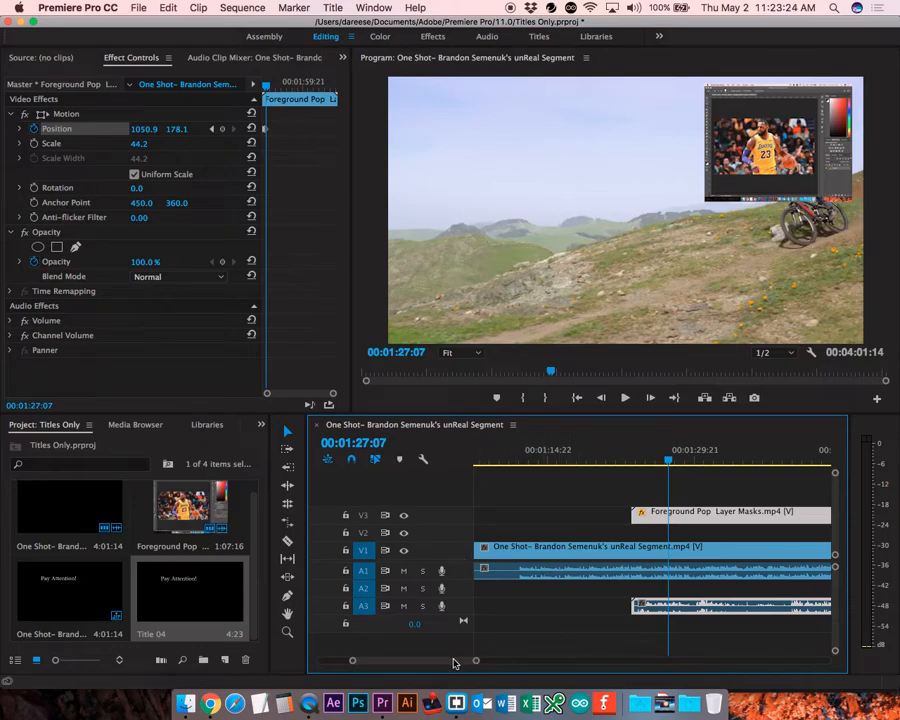
pyautogui.moveTo(455, 663); pyautogui.dragTo(402, 657)
pyautogui.click(493, 536)
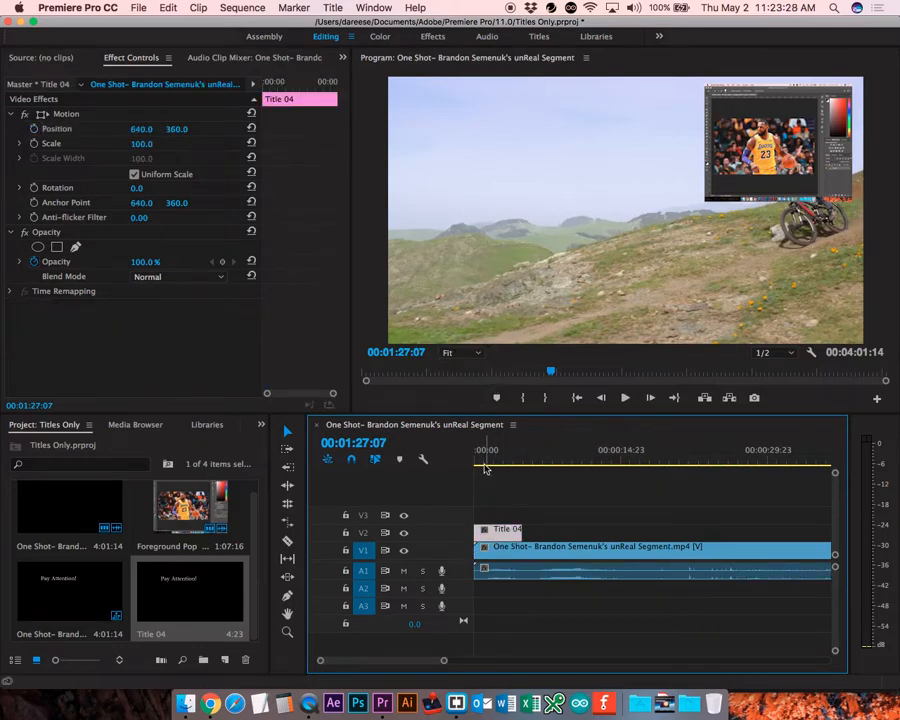
pyautogui.click(481, 459)
pyautogui.moveTo(481, 459); pyautogui.dragTo(463, 459)
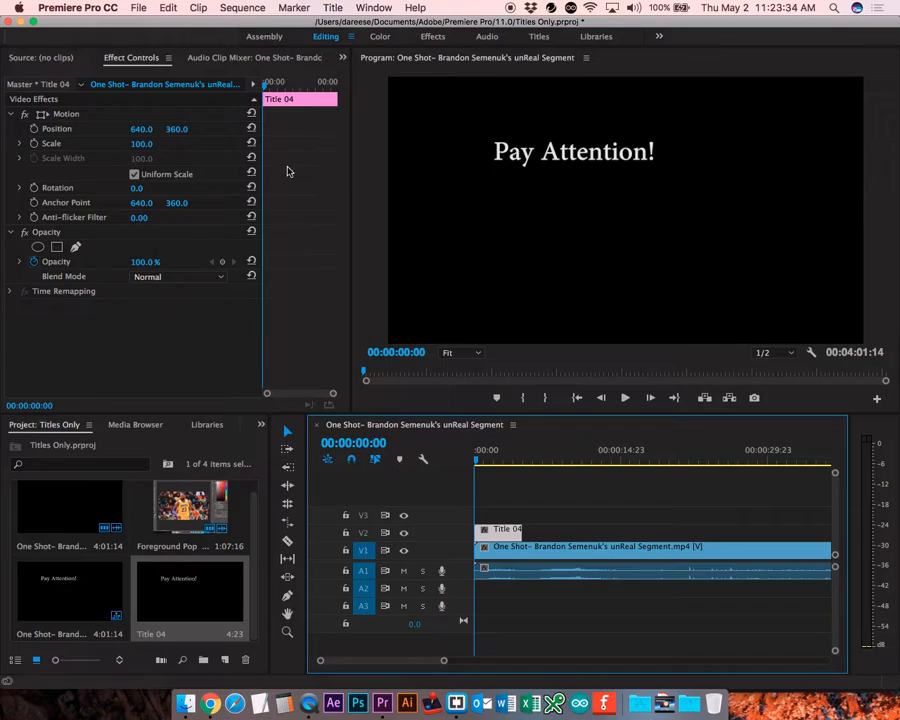
pyautogui.click(517, 161)
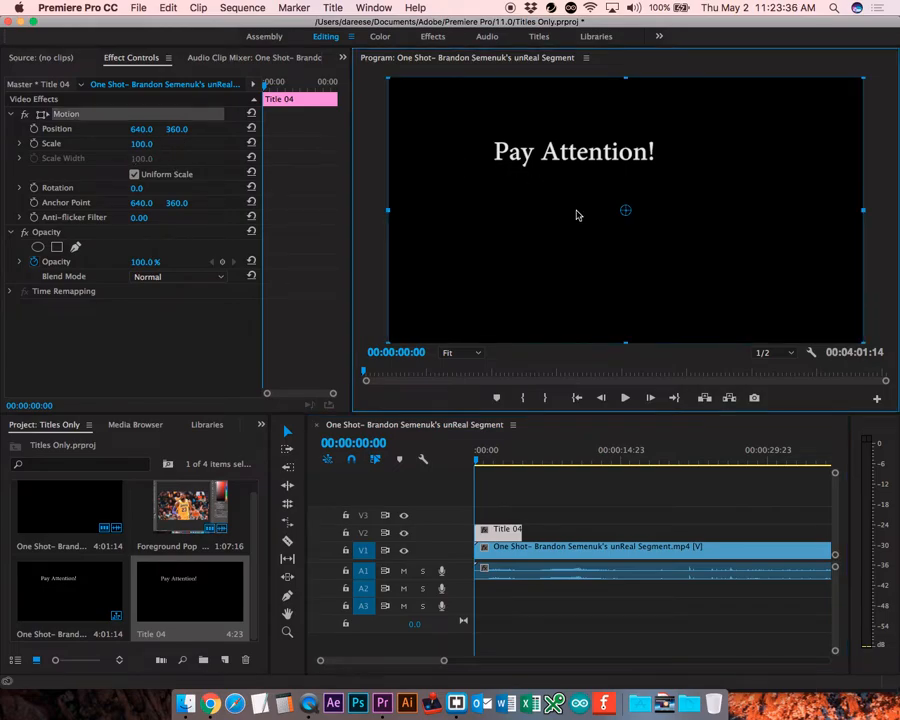
# Open Title 04 for editing and move its "Pay Attention!" text box to about X 764.8, Y 469.9.
pyautogui.doubleClick(500, 530)
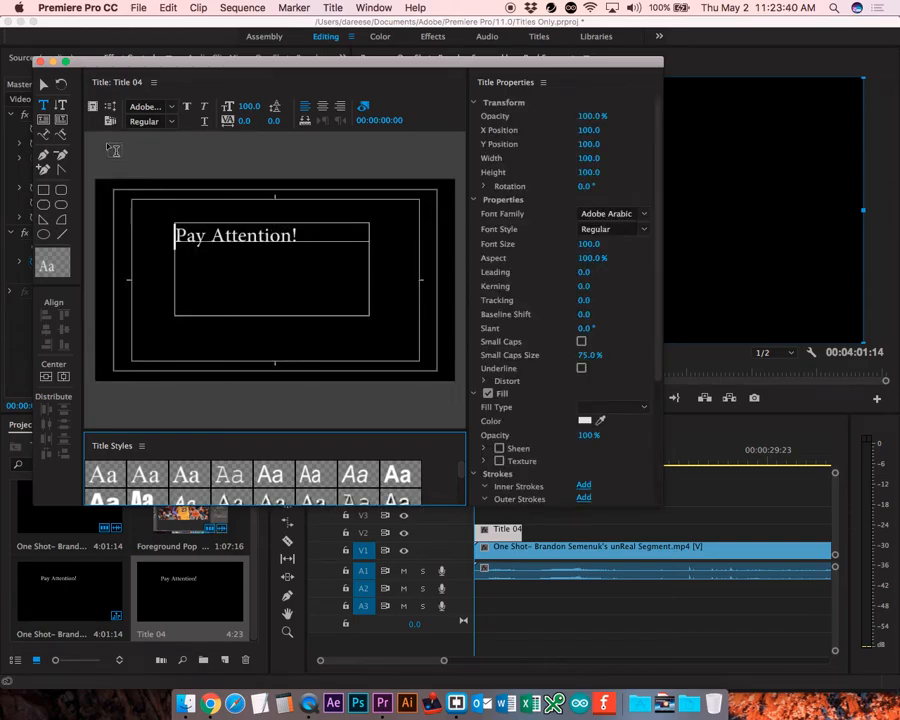
pyautogui.click(44, 85)
pyautogui.click(243, 237)
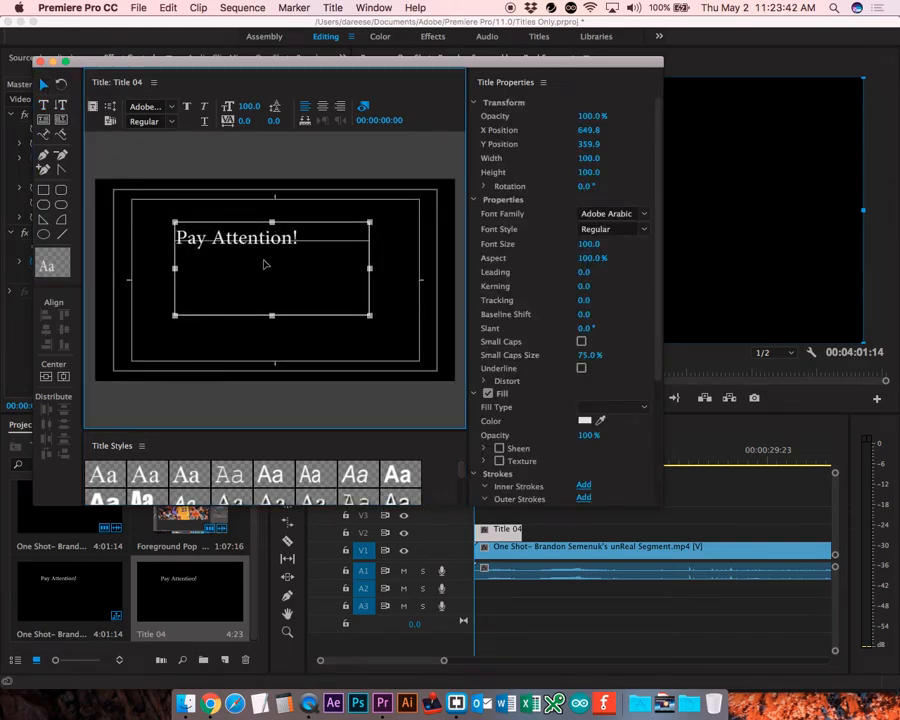
pyautogui.moveTo(243, 237); pyautogui.dragTo(283, 280)
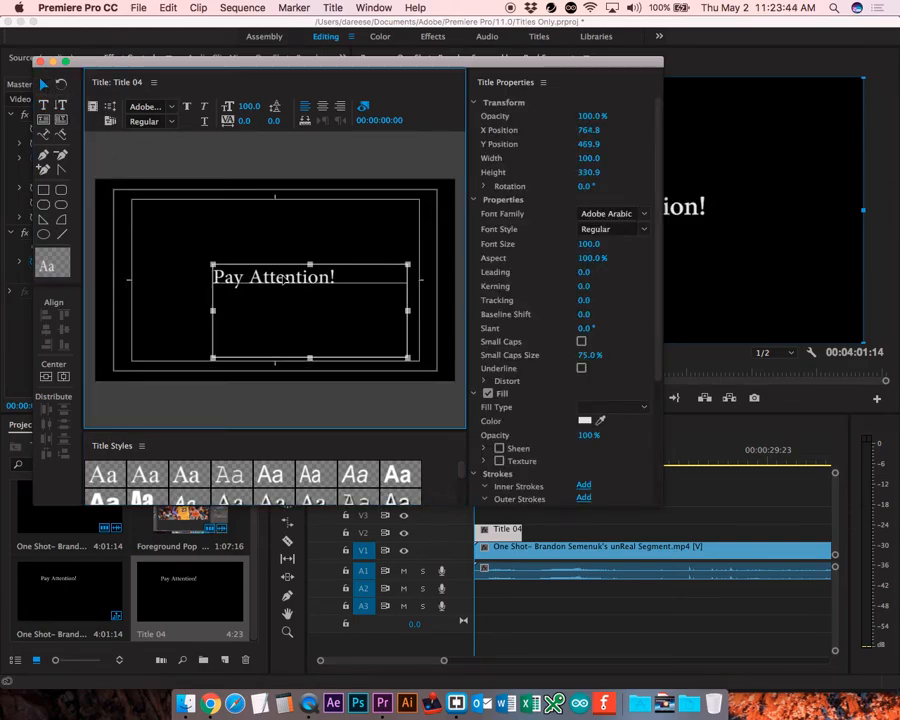
# Shrink the title's text box to about 449 by 103, centre it near X 629.8, Y 368.6, and close the title editor.
pyautogui.moveTo(407, 358); pyautogui.dragTo(340, 295)
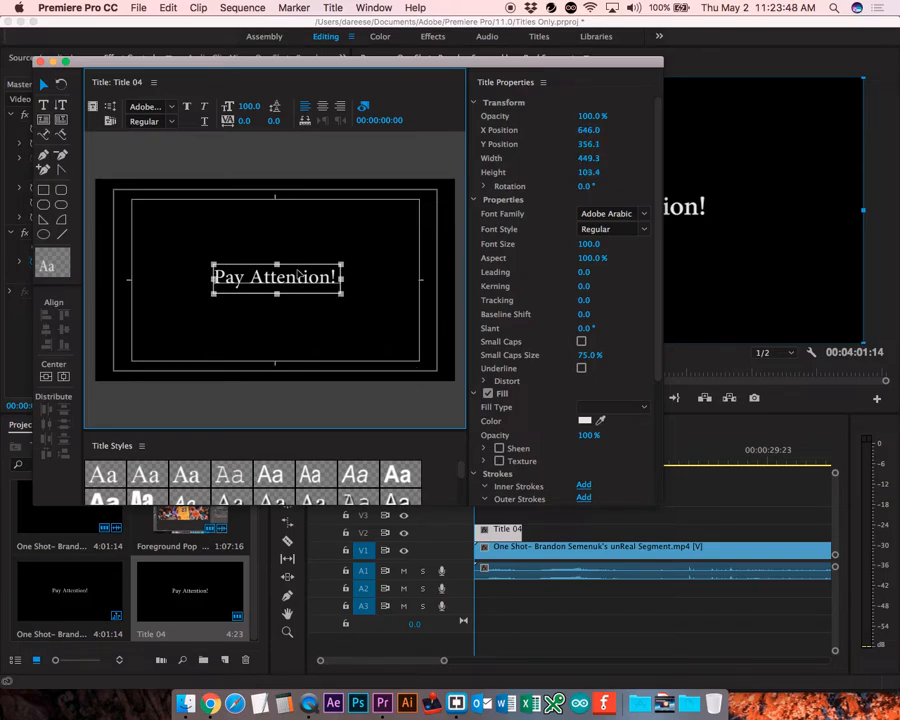
pyautogui.moveTo(293, 272); pyautogui.dragTo(288, 274)
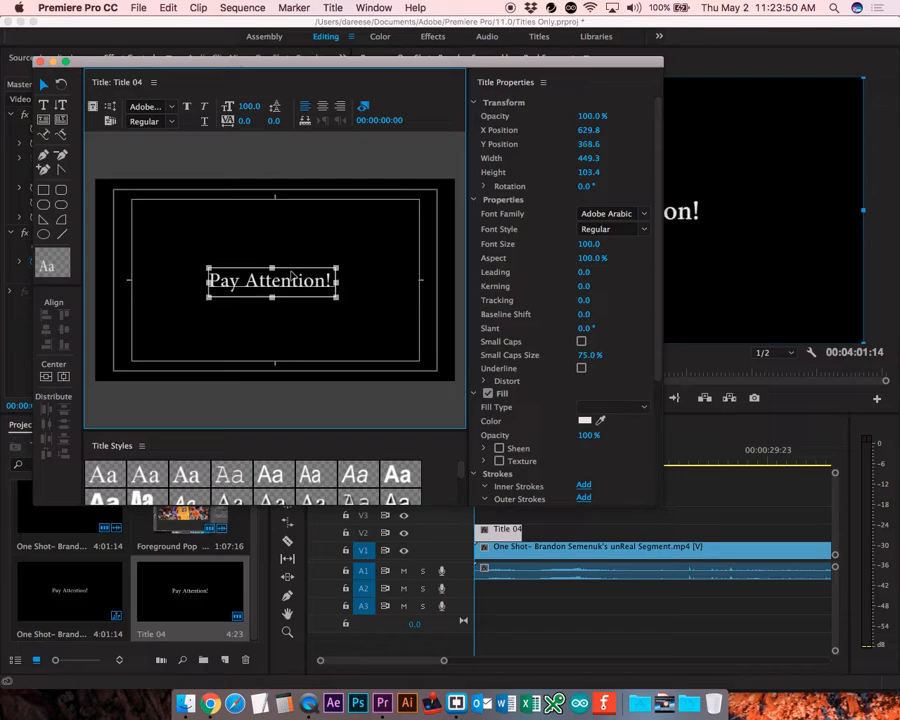
pyautogui.click(40, 63)
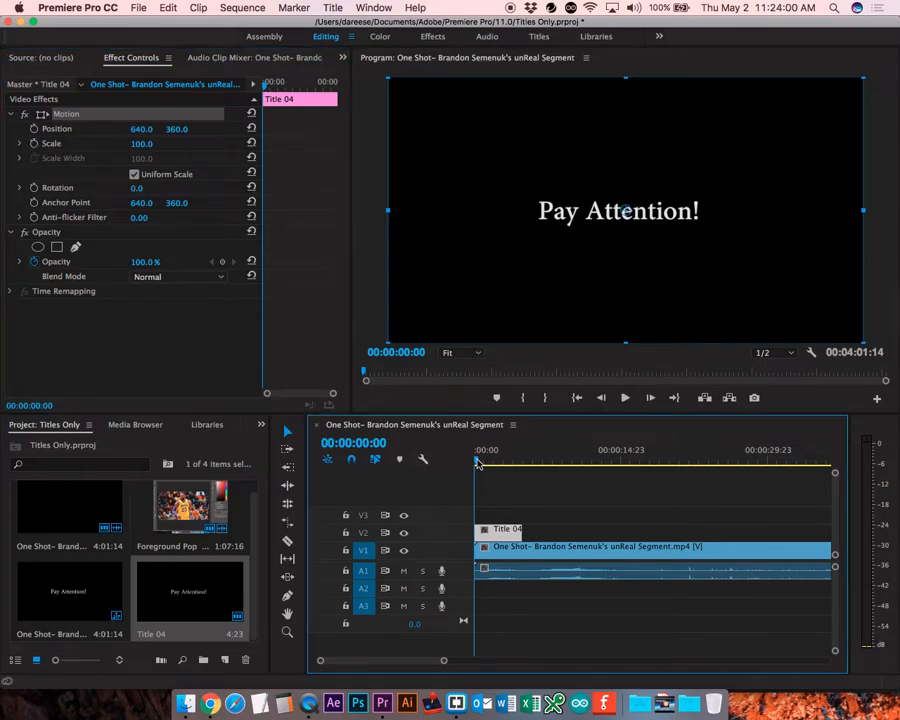
# At 00:00:02:05, set Title 04's Scale to 236 and enable Scale keyframing.
pyautogui.moveTo(478, 465); pyautogui.dragTo(500, 469)
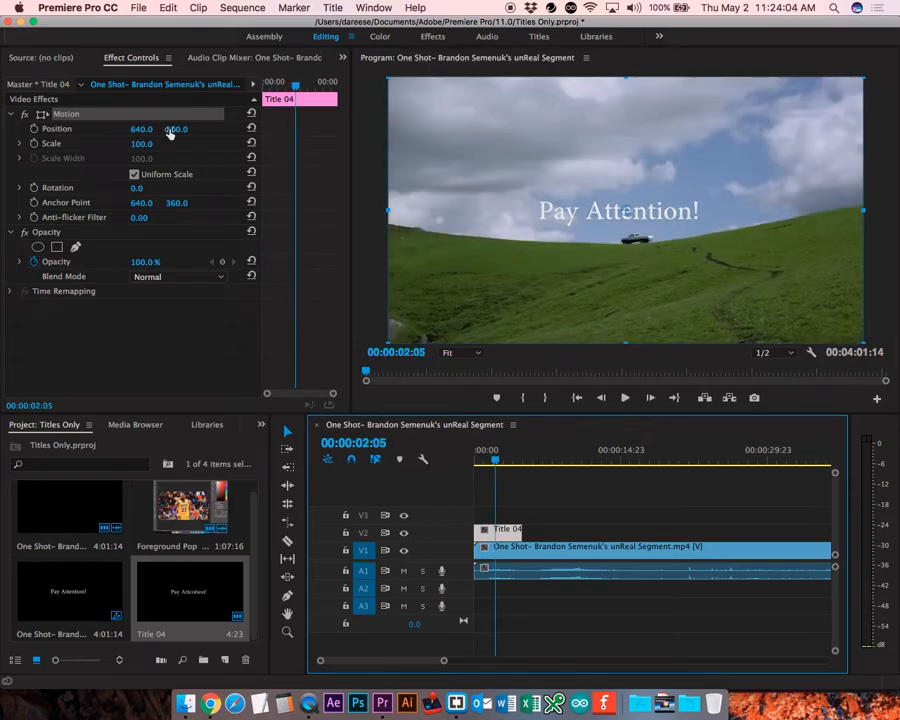
pyautogui.moveTo(143, 145); pyautogui.dragTo(147, 143)
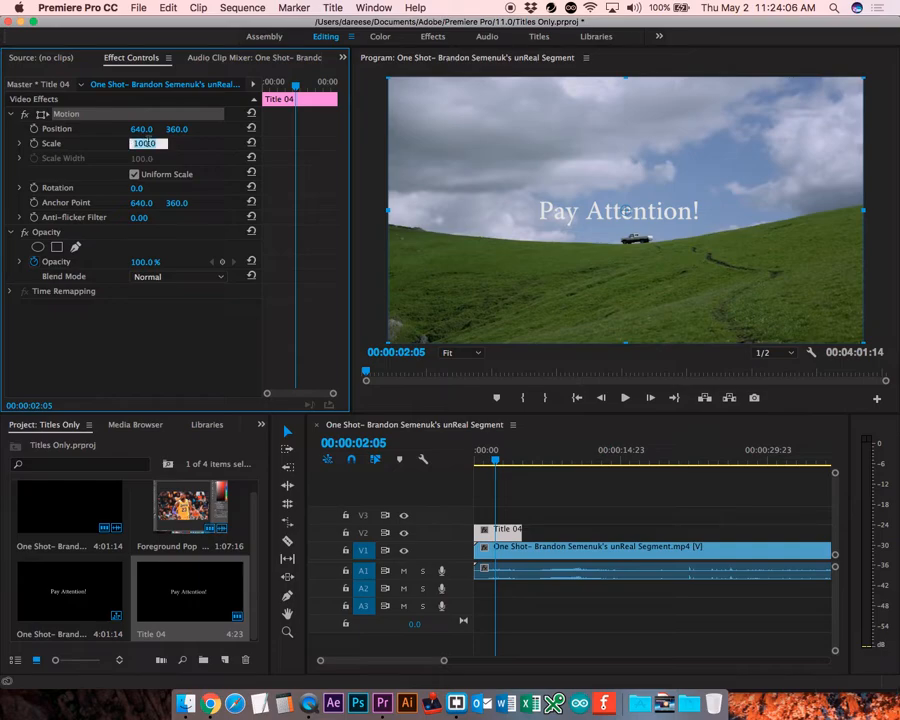
pyautogui.write('210')
pyautogui.press('Return')
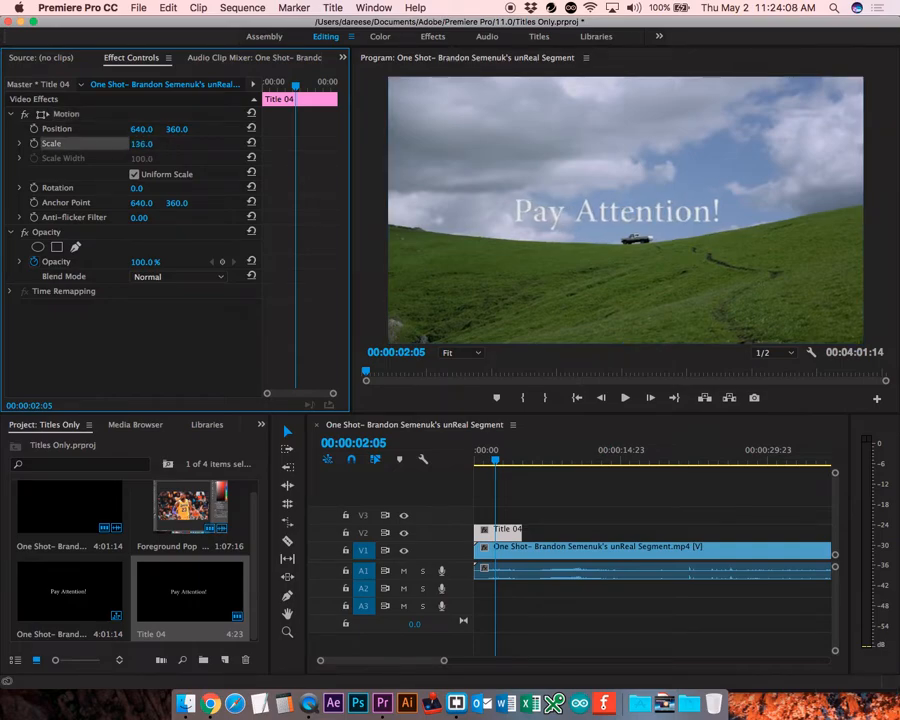
pyautogui.moveTo(143, 144); pyautogui.dragTo(150, 144)
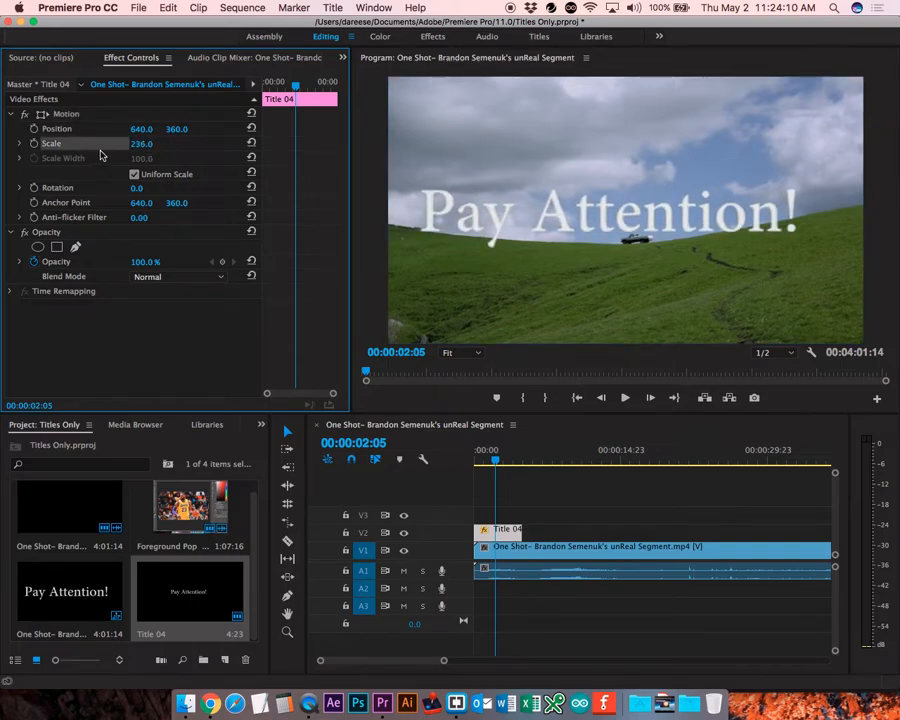
pyautogui.click(34, 144)
# At 00:00:00:00, set Title 04's Scale to 0 and play the sequence to preview the growing title.
pyautogui.moveTo(496, 461); pyautogui.dragTo(471, 464)
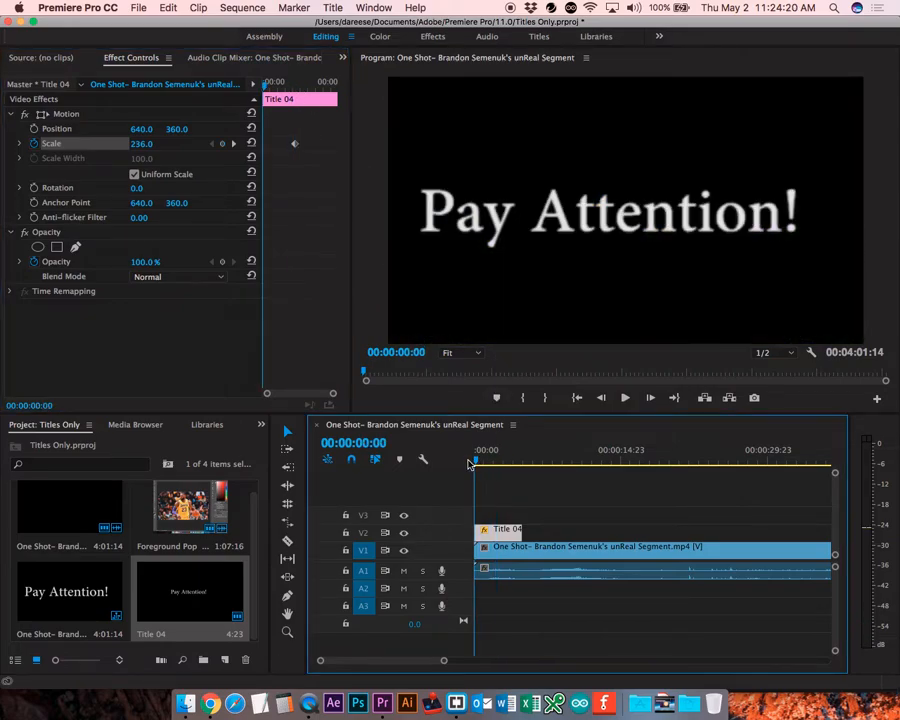
pyautogui.click(144, 143)
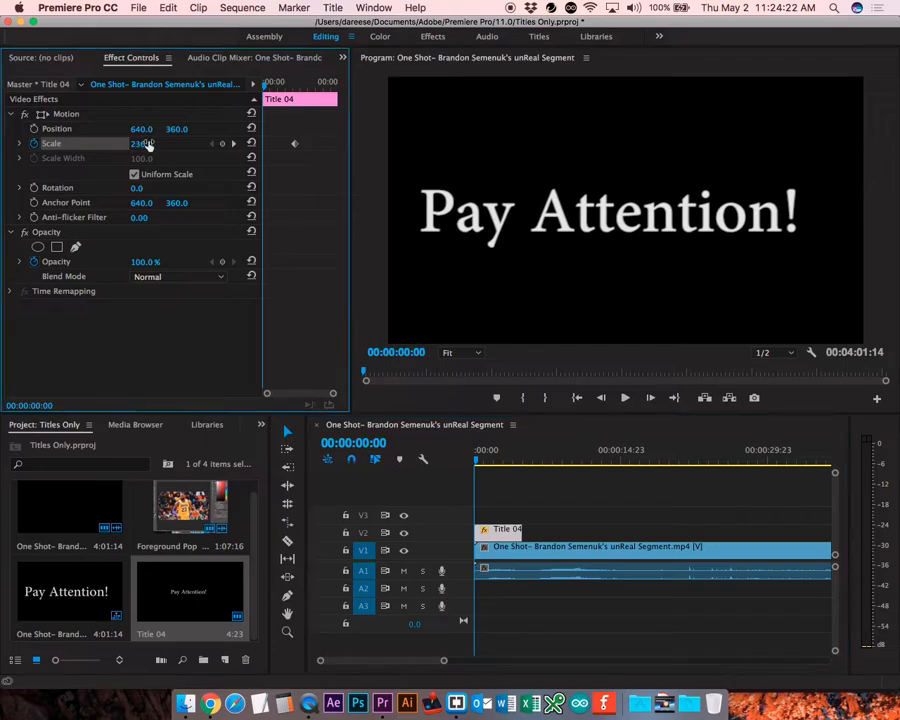
pyautogui.write('0')
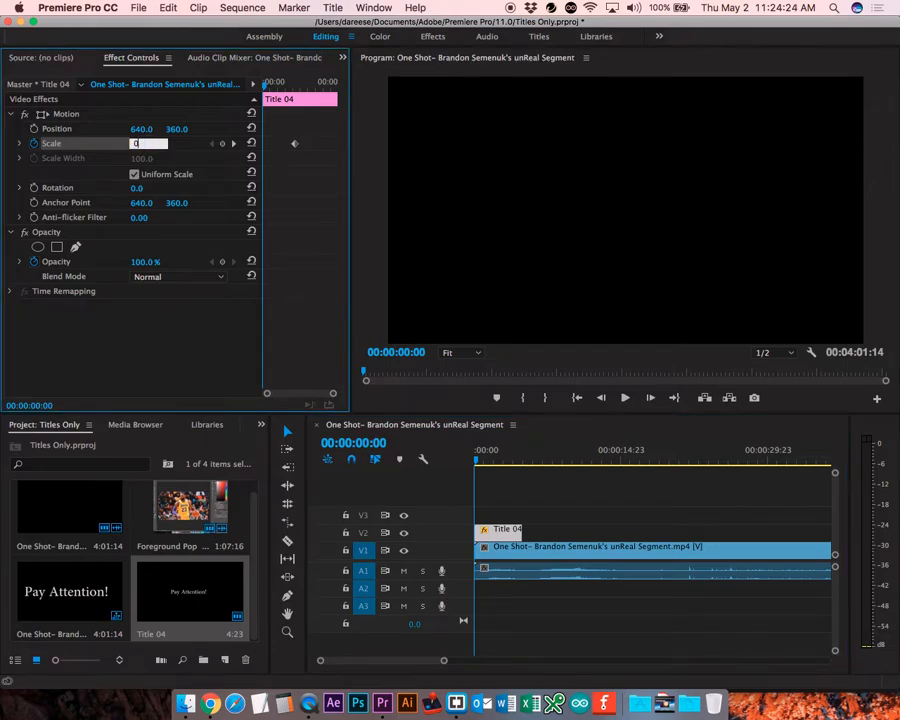
pyautogui.press('Return')
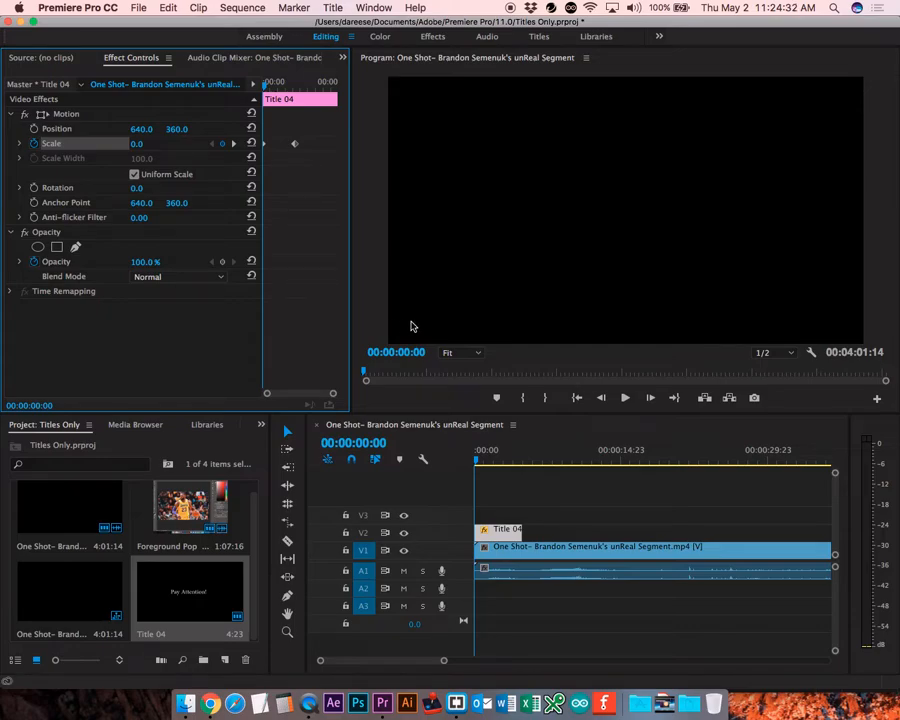
pyautogui.press('space')
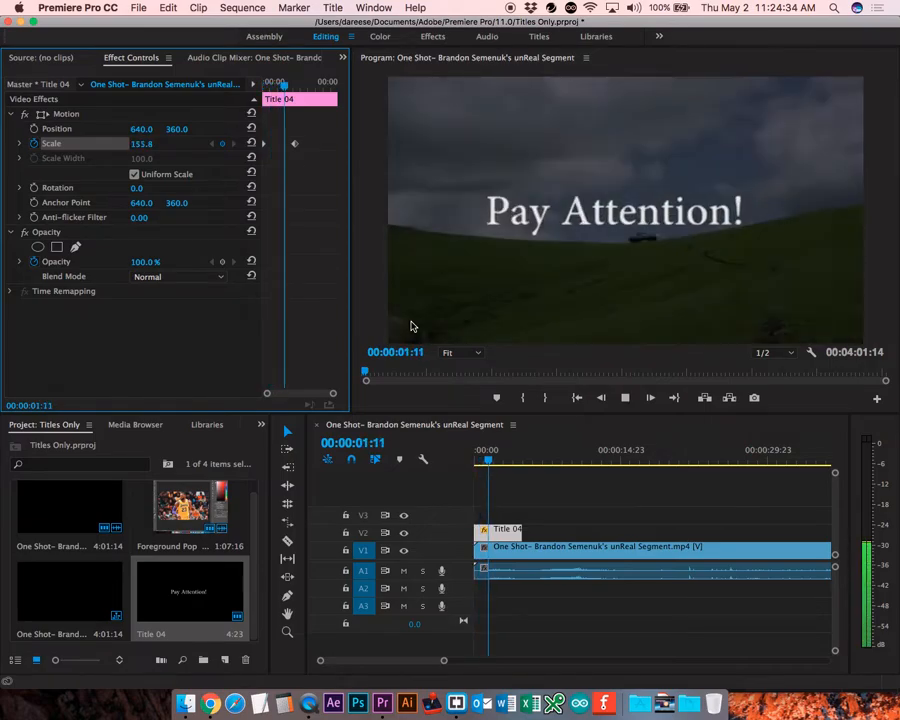
pyautogui.press('space')
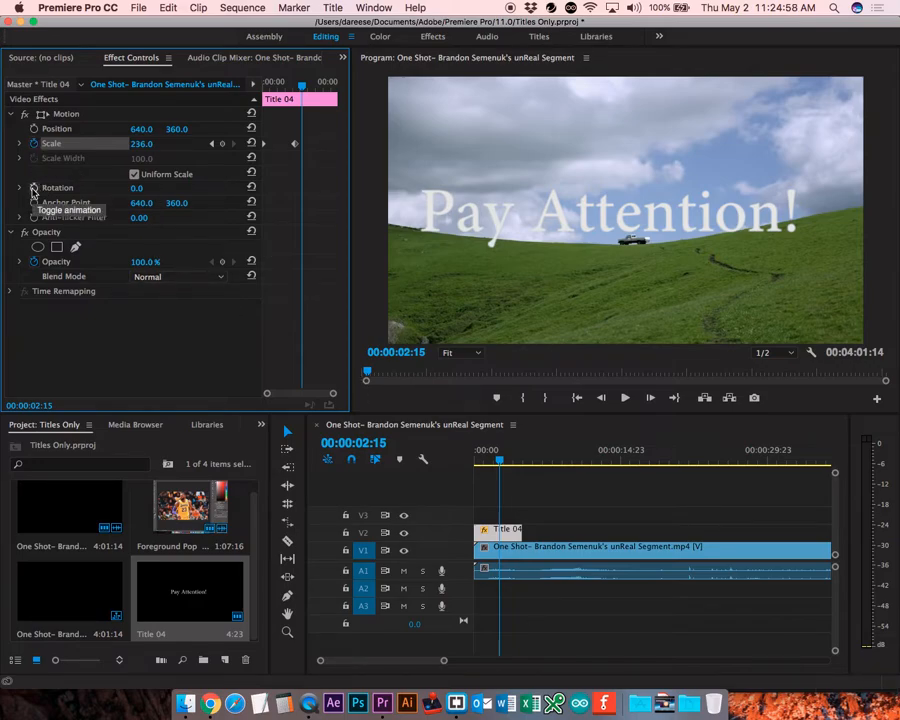
# Enable Rotation keyframing for Title 04 at 00:00:02:15 and set its Rotation to 1x6.0° at 00:00:04:14.
pyautogui.click(33, 188)
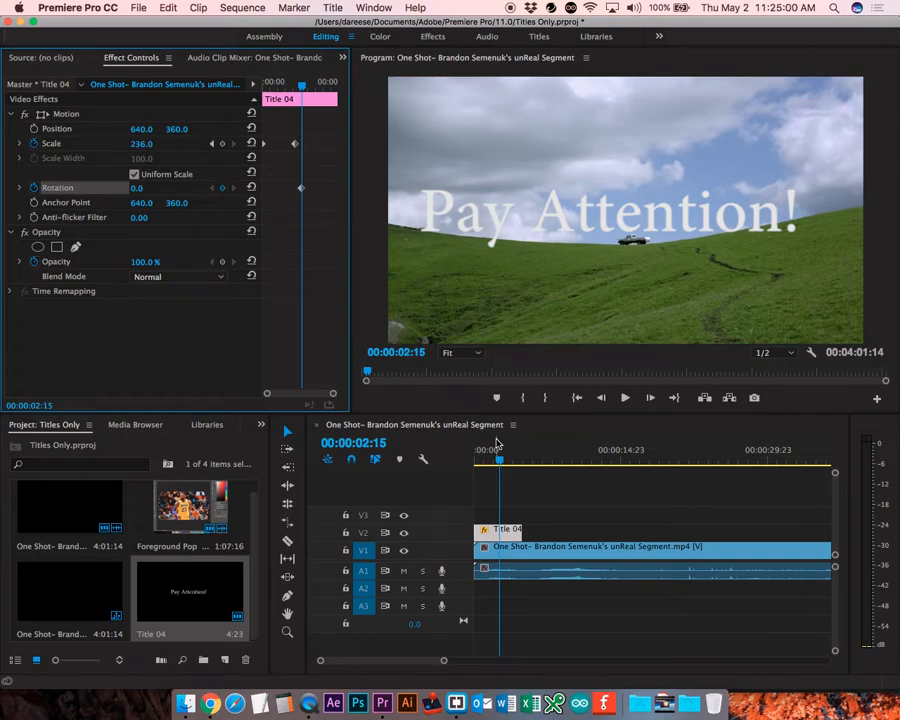
pyautogui.moveTo(499, 458); pyautogui.dragTo(520, 467)
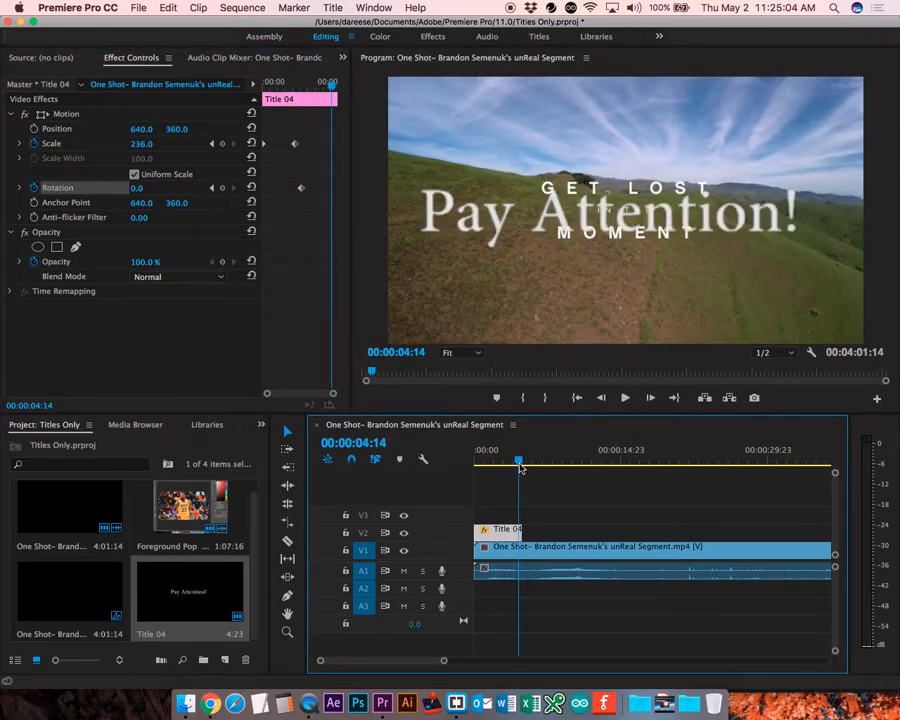
pyautogui.moveTo(136, 188); pyautogui.dragTo(502, 188)
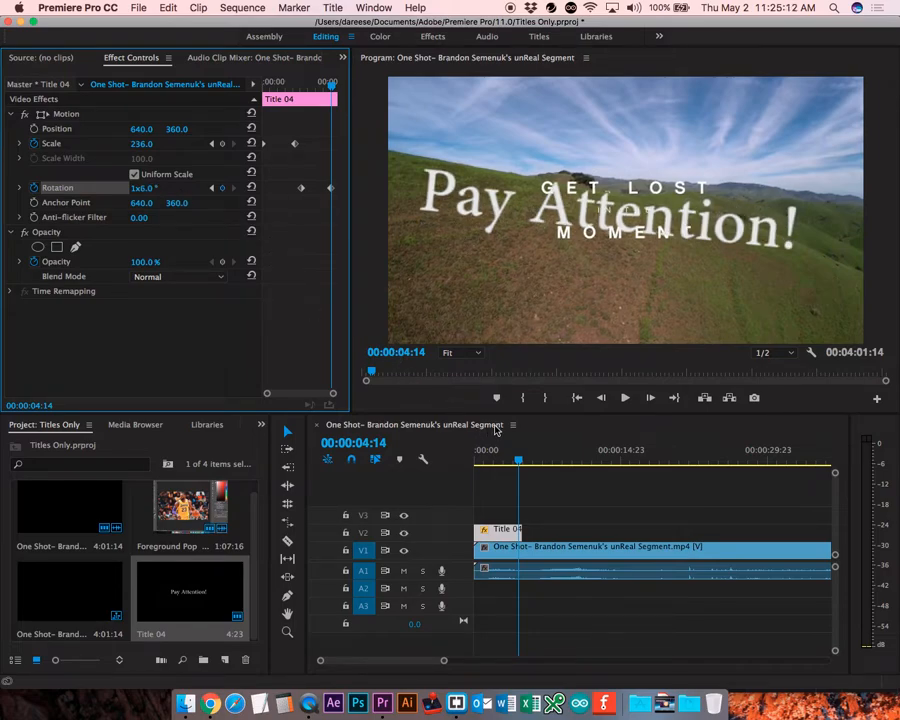
# Play the sequence from its start to preview the title's scale and rotation animation.
pyautogui.click(519, 464)
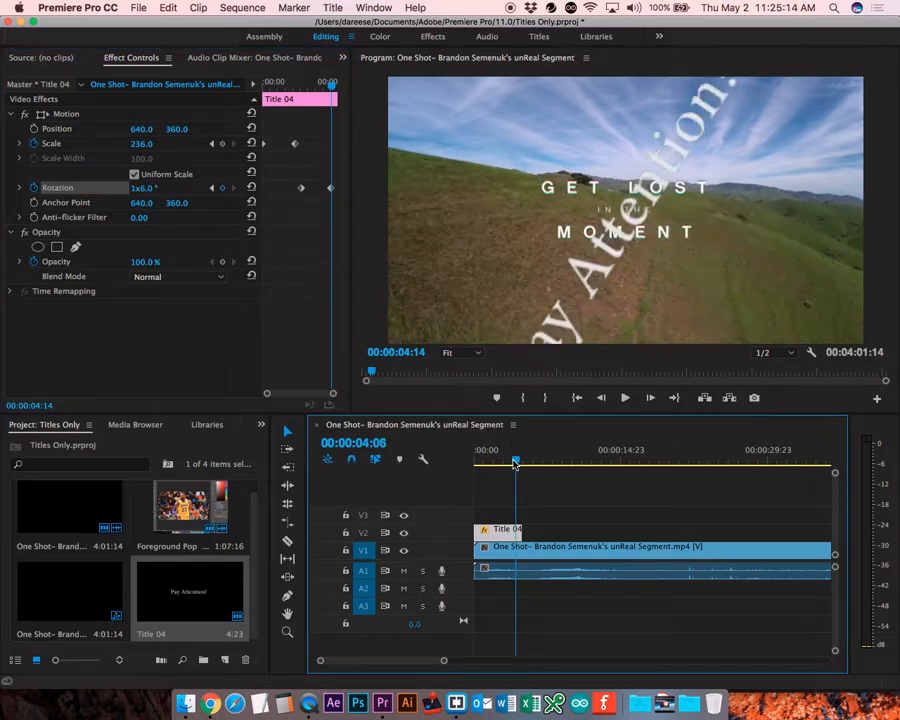
pyautogui.moveTo(519, 464); pyautogui.dragTo(455, 458)
pyautogui.press('space')
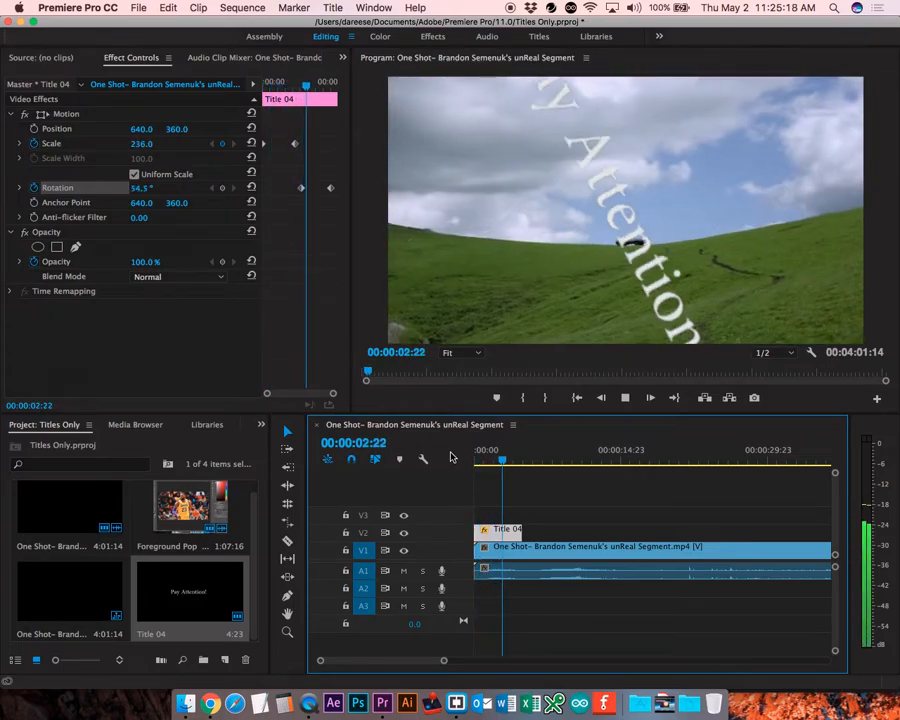
pyautogui.press('space')
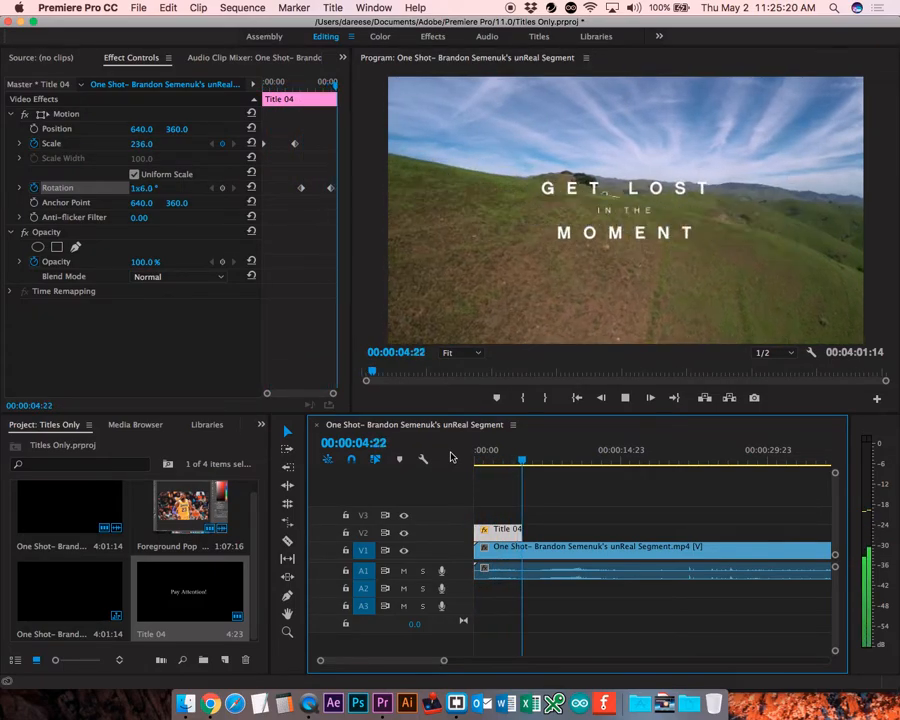